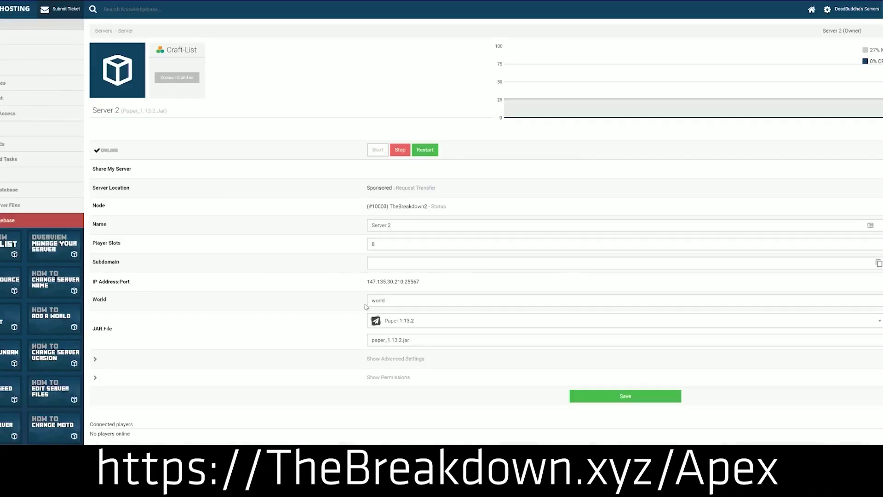
# - Open Server 2's JAR File dropdown and scroll through the available server versions
pyautogui.click(416, 324)
pyautogui.scroll(-3, 411, 400)
pyautogui.scroll(-10, 411, 400)
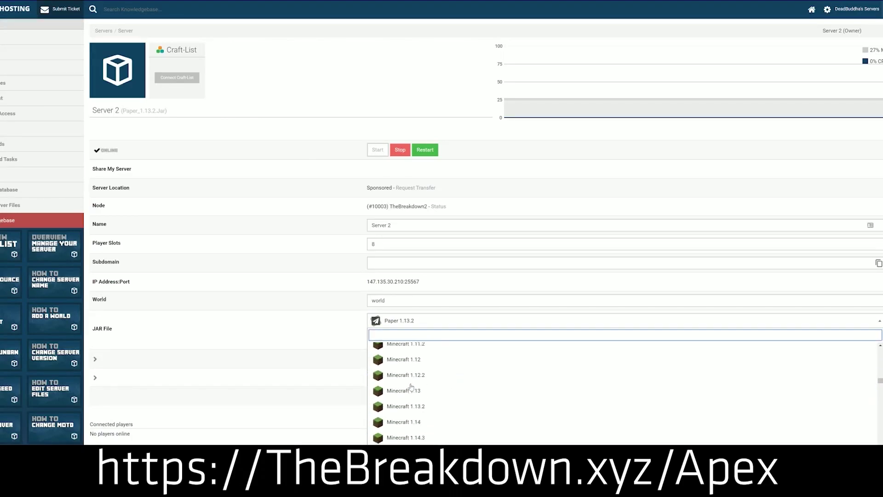
pyautogui.scroll(-1, 410, 387)
pyautogui.scroll(3, 411, 386)
pyautogui.scroll(-2, 411, 387)
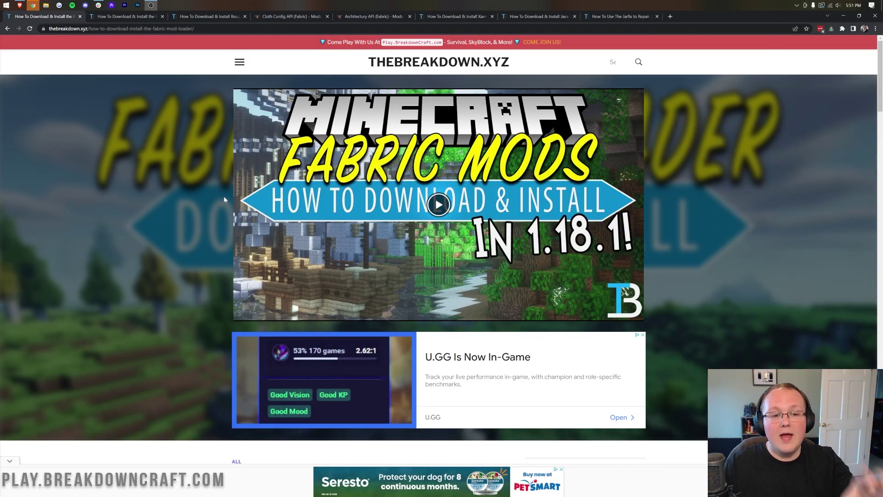
# - Download the universal fabric-installer-0.10.2.jar from fabricmc.net, then minimize the browser
pyautogui.scroll(-7, 223, 196)
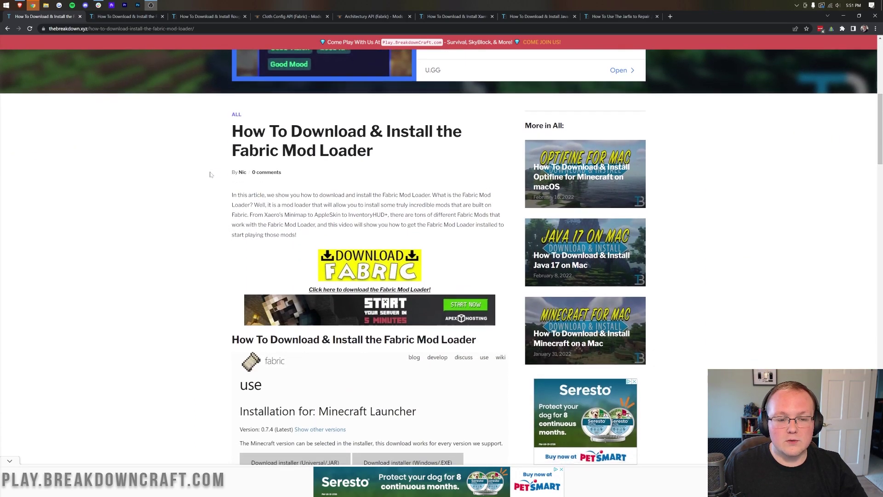
pyautogui.scroll(-3, 210, 174)
pyautogui.click(367, 167)
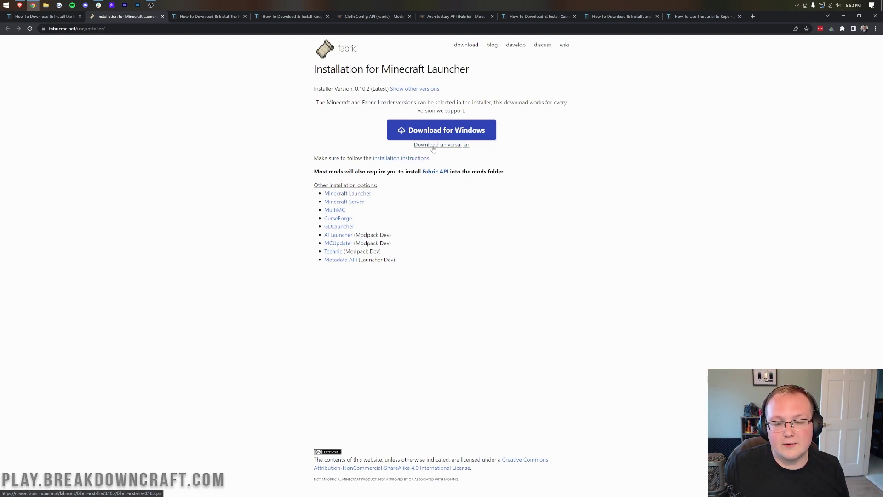
pyautogui.click(442, 147)
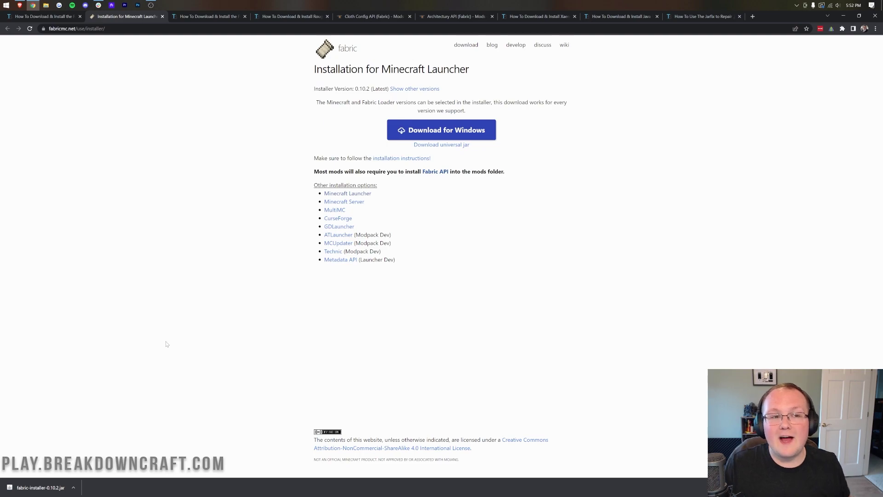
pyautogui.click(843, 17)
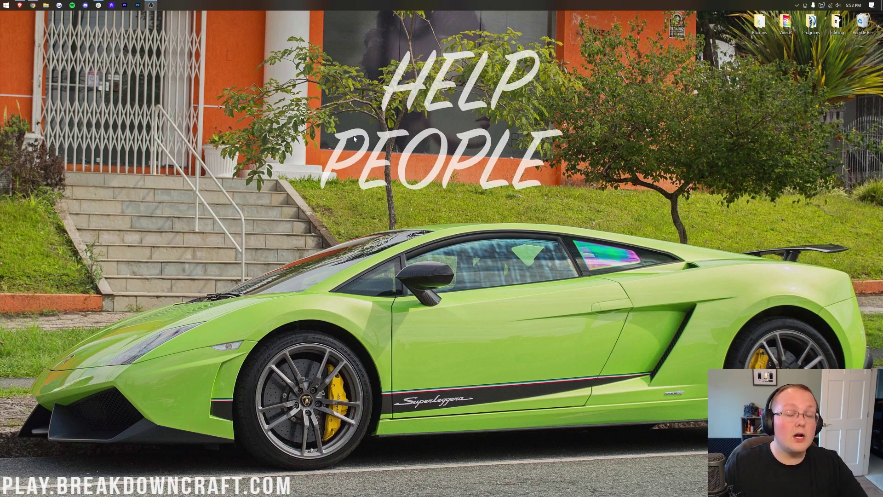
# - Move fabric-installer-0.10.2.jar from the Downloads folder onto the desktop
pyautogui.click(2, 4)
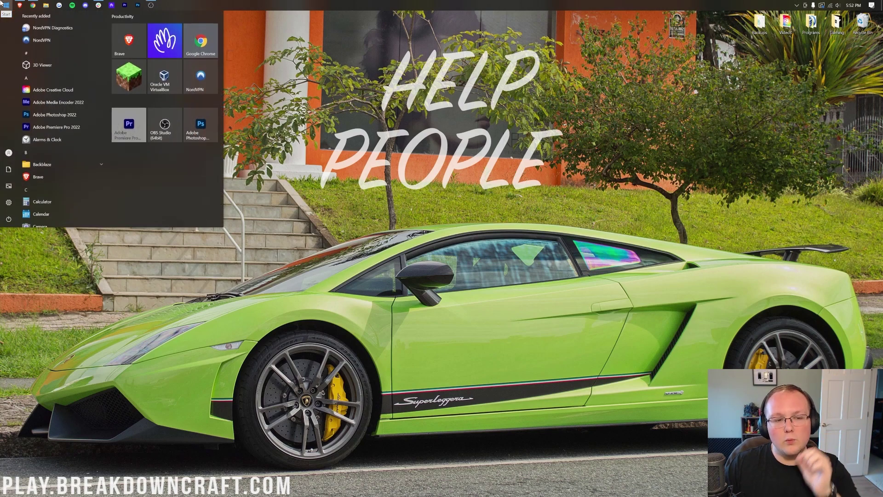
pyautogui.write('down')
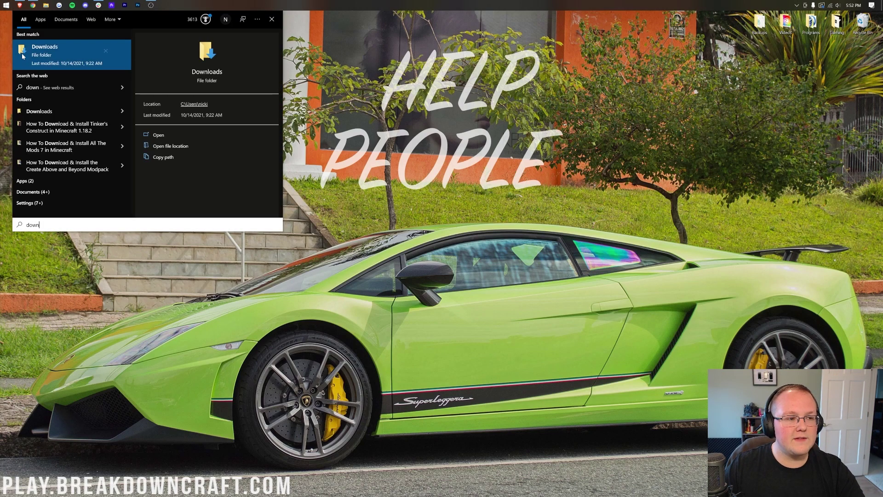
pyautogui.click(54, 53)
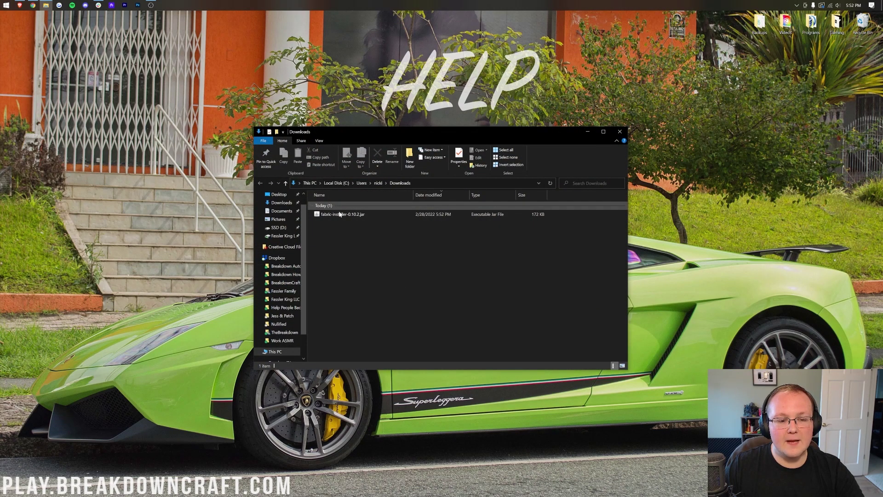
pyautogui.click(330, 215)
pyautogui.moveTo(330, 215); pyautogui.dragTo(348, 92)
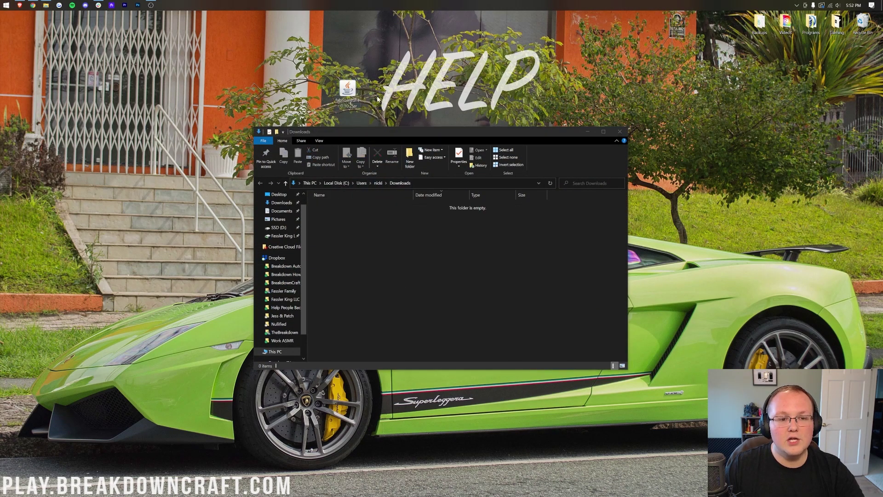
pyautogui.click(625, 132)
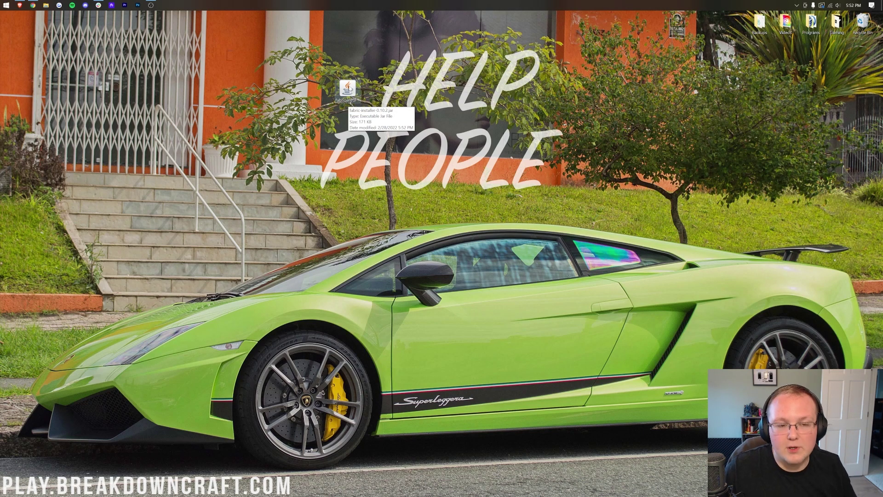
# - Open the installer jar with Java, close it, and return to the browser
pyautogui.rightClick(347, 84)
pyautogui.click(385, 133)
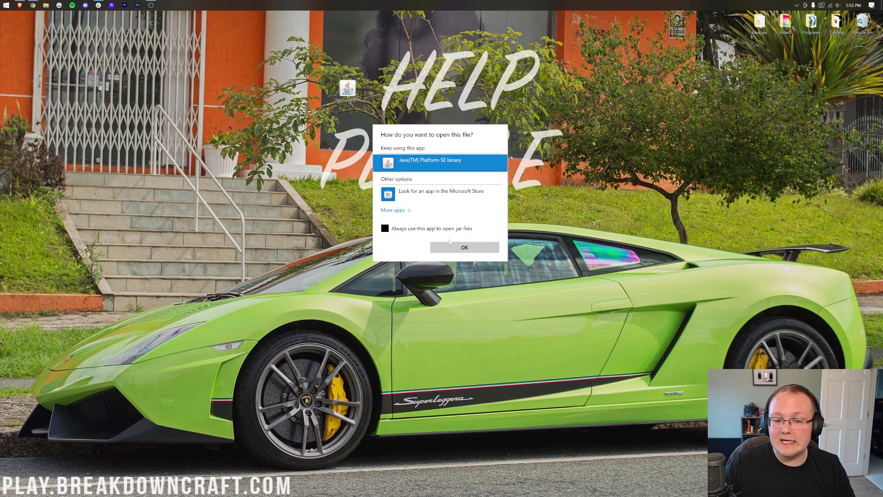
pyautogui.click(450, 249)
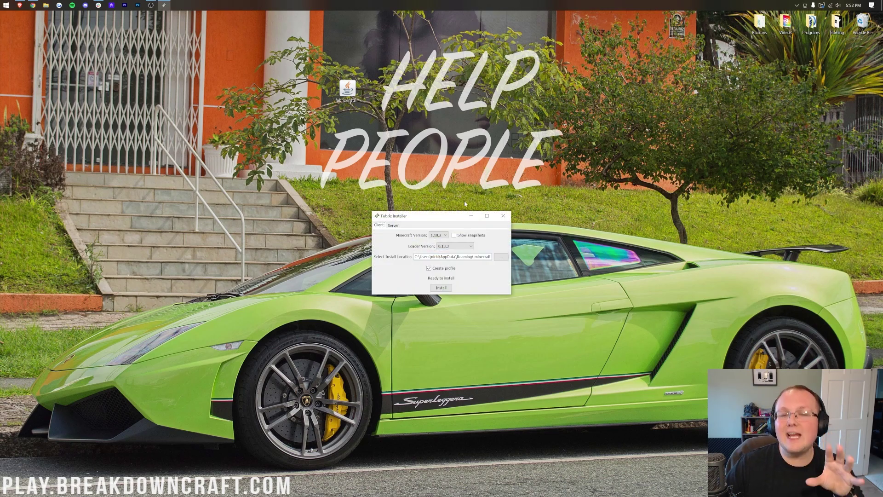
pyautogui.click(503, 215)
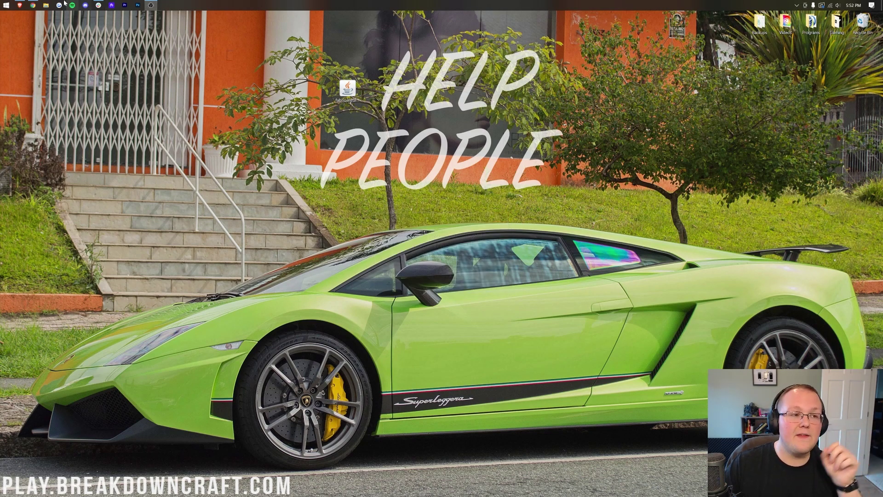
pyautogui.click(33, 5)
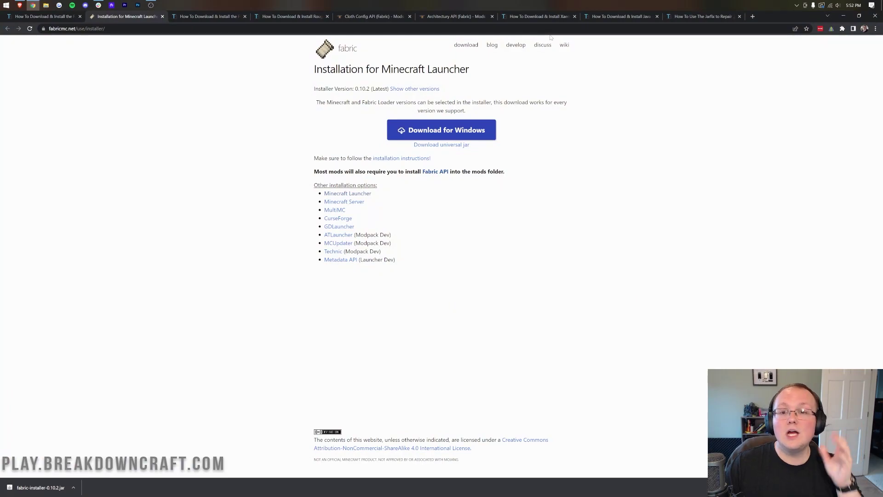
# - Read through the Java 17 install guide, view the Jarfix article, then minimize the browser
pyautogui.click(601, 16)
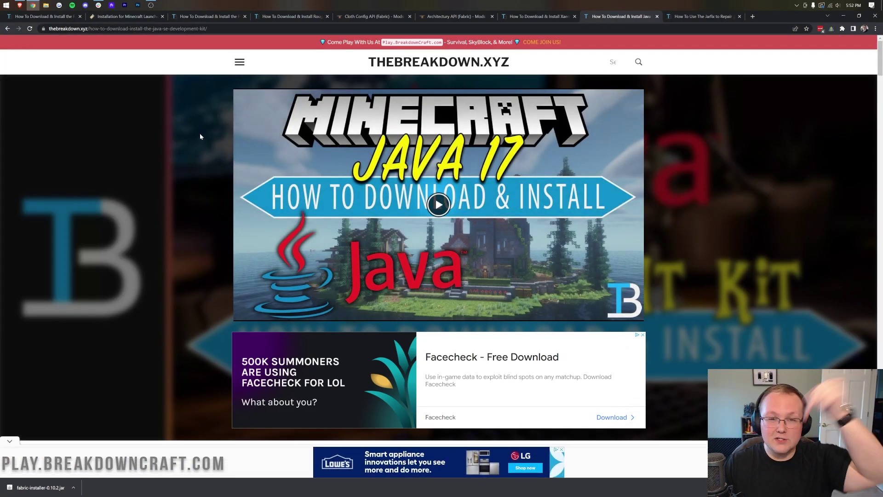
pyautogui.scroll(-7, 205, 146)
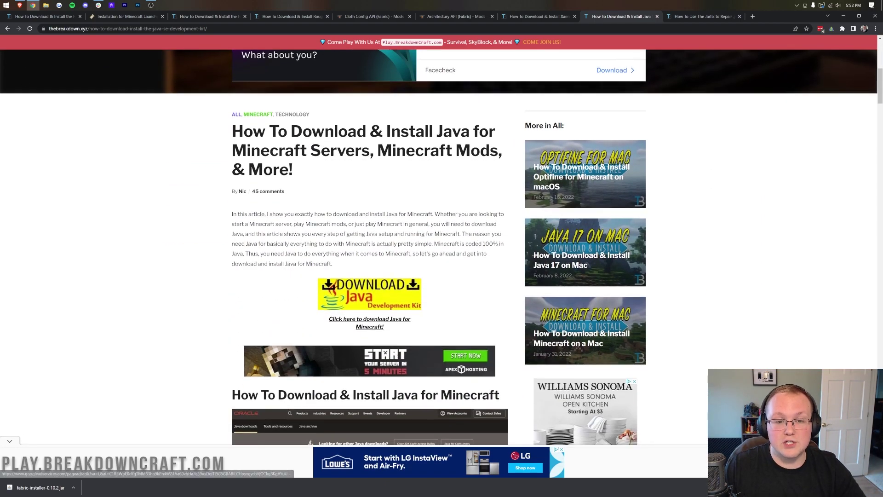
pyautogui.scroll(-10, 230, 162)
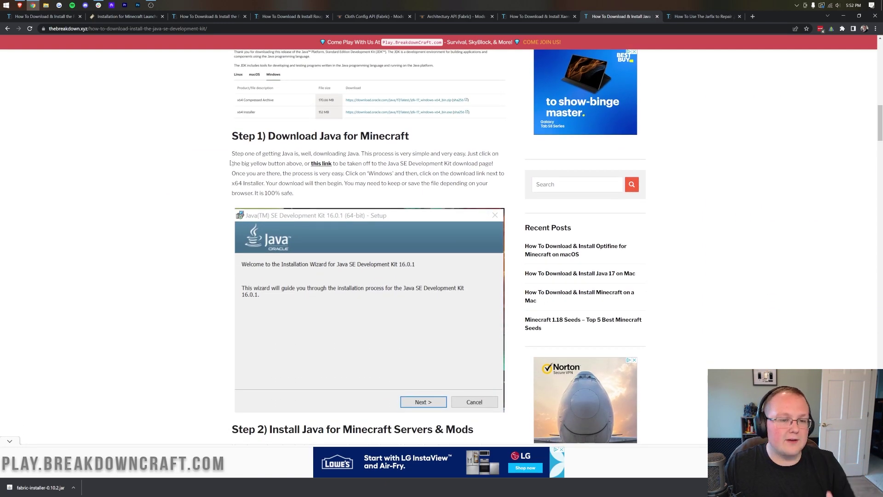
pyautogui.scroll(-7, 230, 162)
pyautogui.scroll(4, 230, 162)
pyautogui.scroll(20, 230, 162)
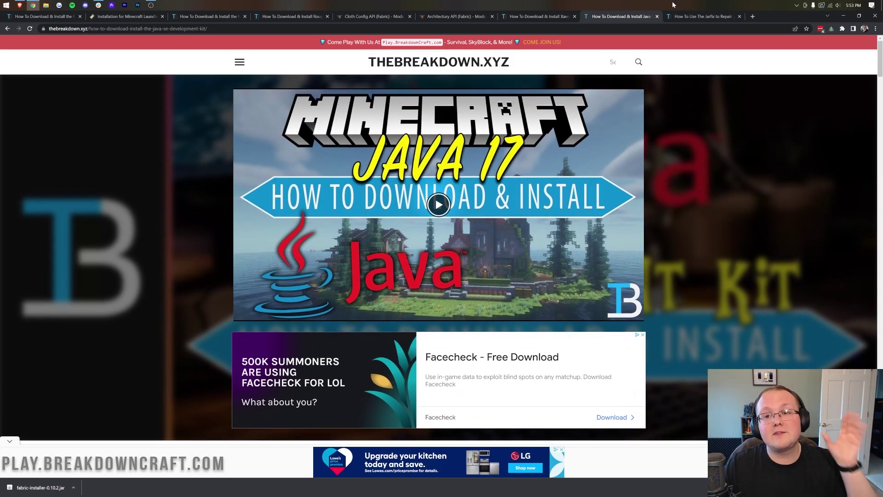
pyautogui.click(697, 18)
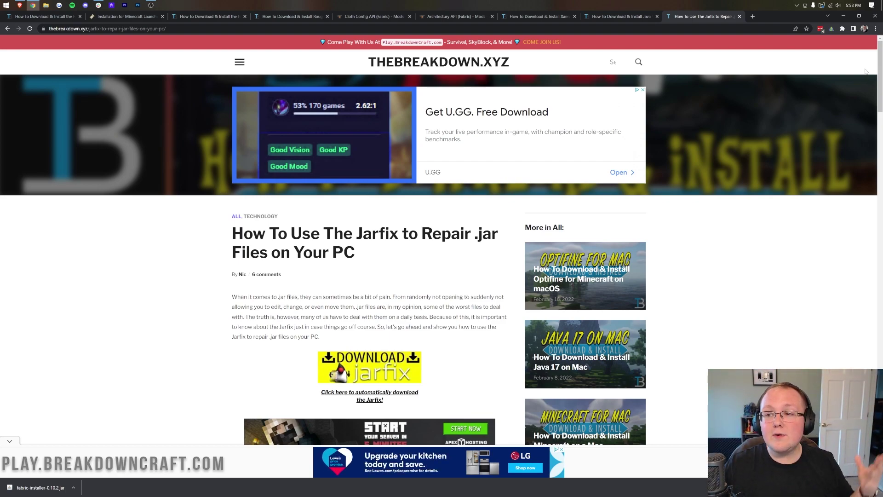
pyautogui.click(843, 15)
# - Run the Fabric installer with Java and install Fabric Loader for Minecraft 1.18.2
pyautogui.rightClick(348, 93)
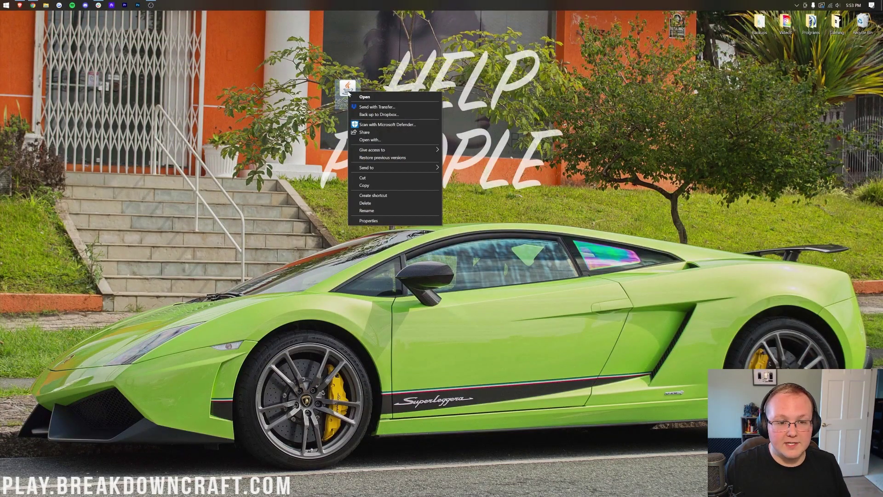
pyautogui.click(370, 140)
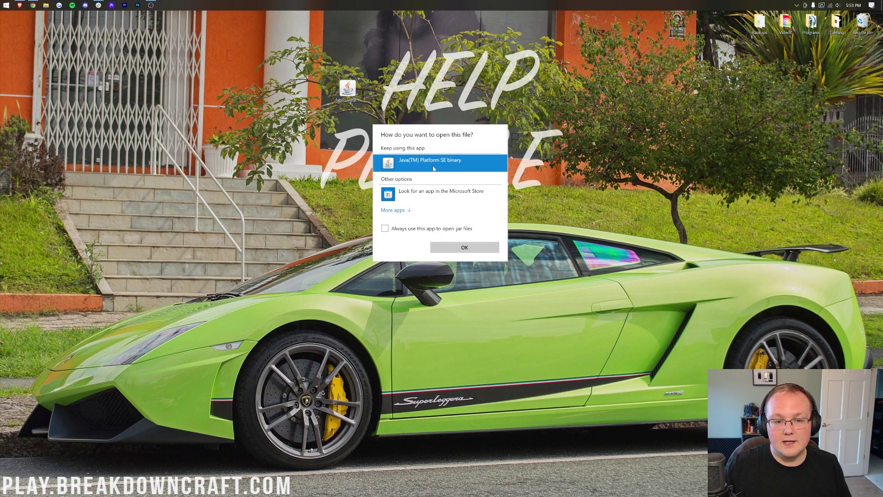
pyautogui.click(459, 248)
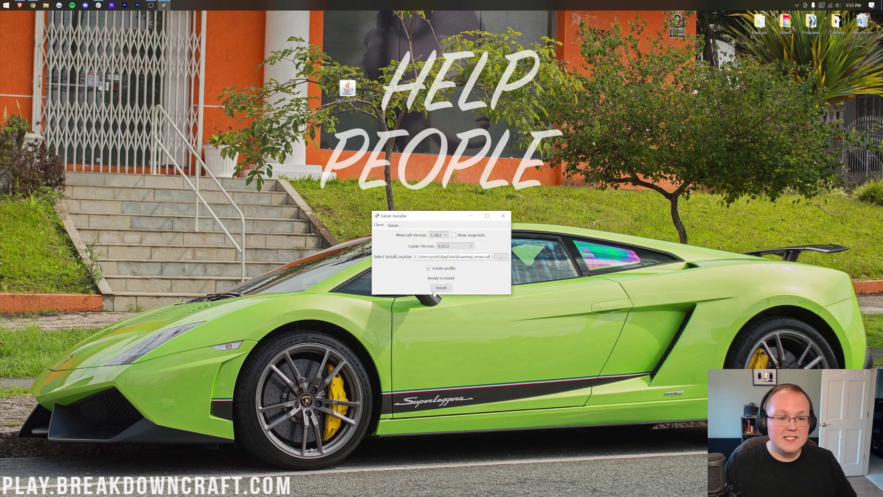
pyautogui.click(443, 235)
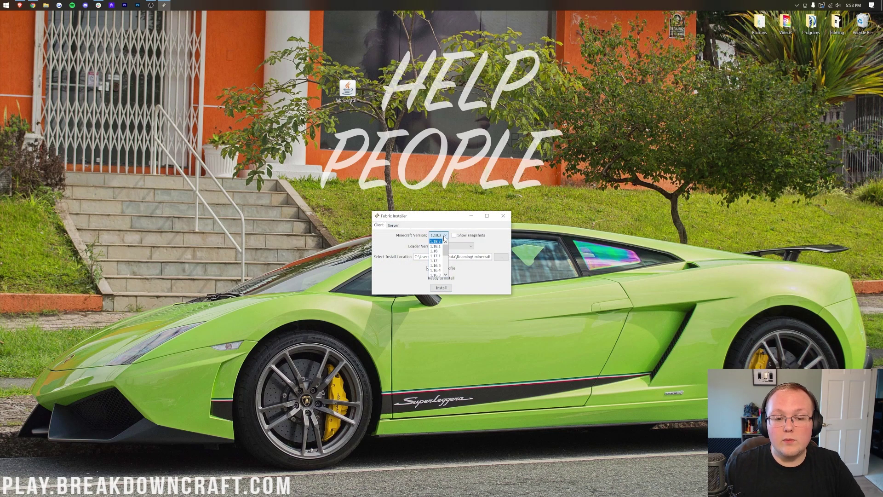
pyautogui.click(437, 241)
pyautogui.click(441, 288)
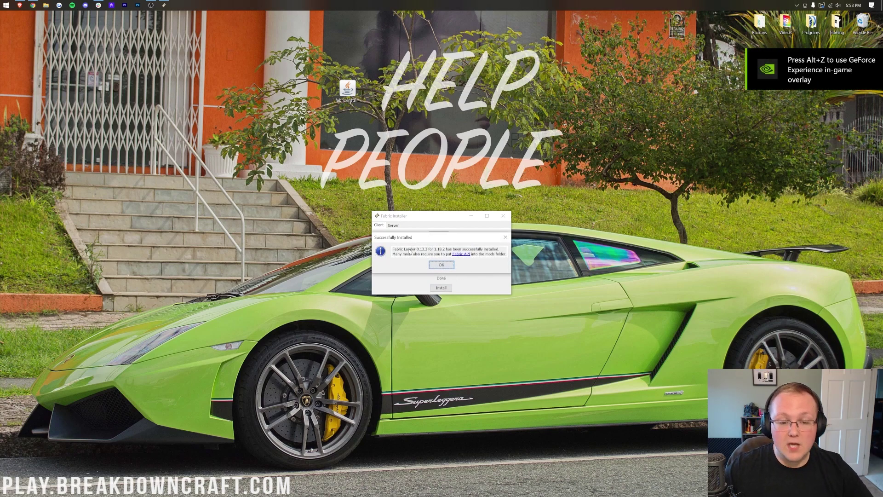
# - Acknowledge the successful install, close the installer, and bring back the browser
pyautogui.click(441, 265)
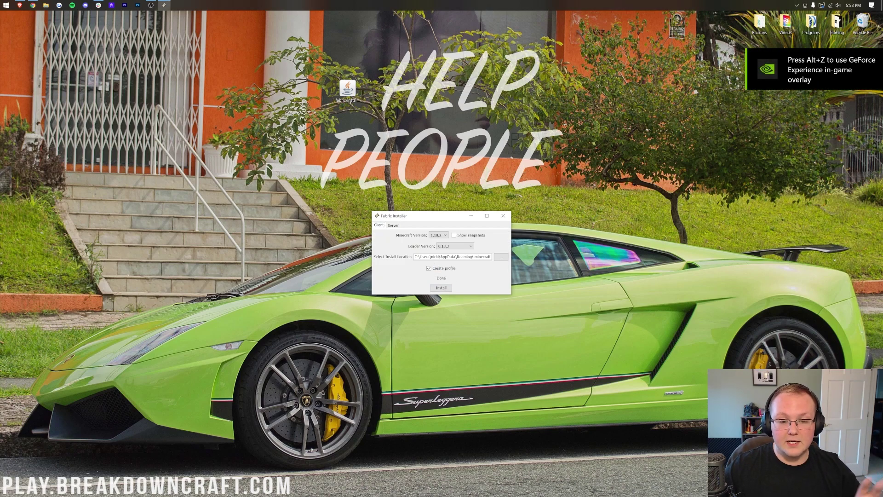
pyautogui.click(503, 216)
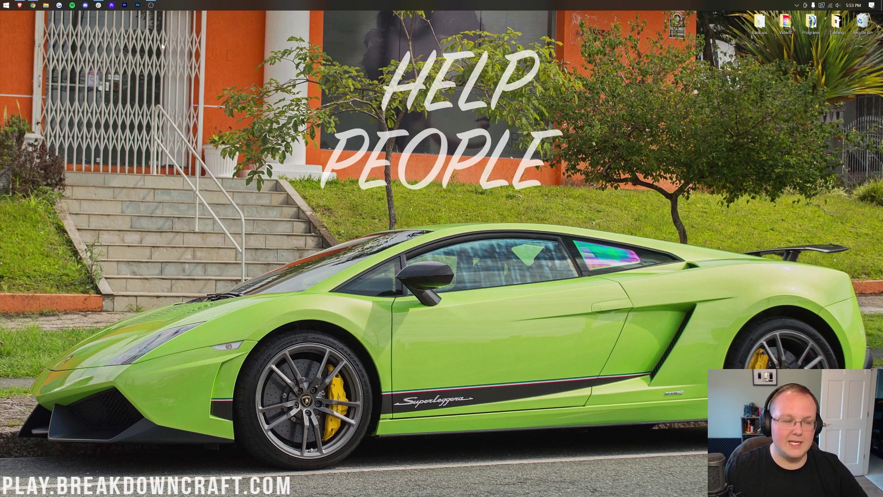
pyautogui.click(38, 8)
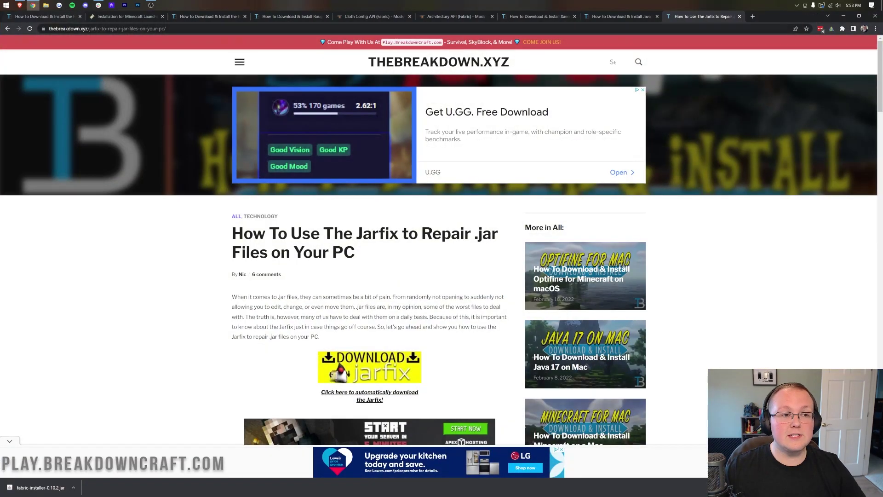
# - Read the Fabric API install article and open its CurseForge download page
pyautogui.click(200, 18)
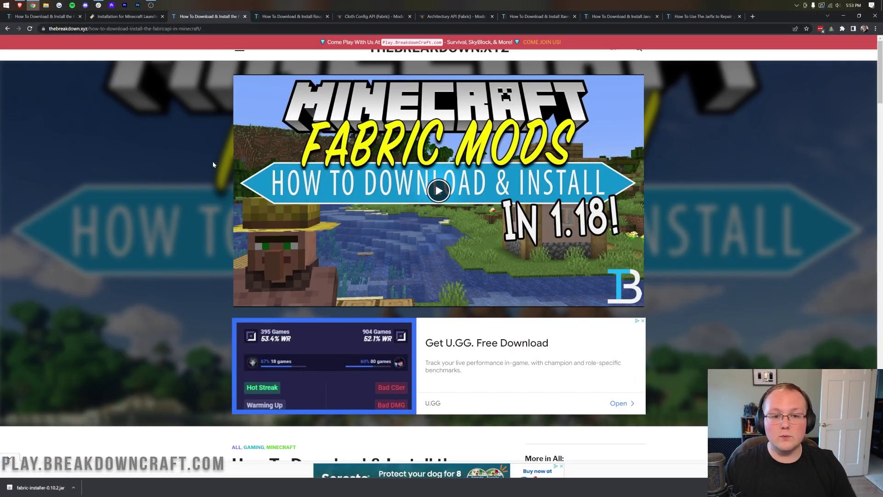
pyautogui.scroll(-6, 196, 184)
pyautogui.scroll(-2, 203, 189)
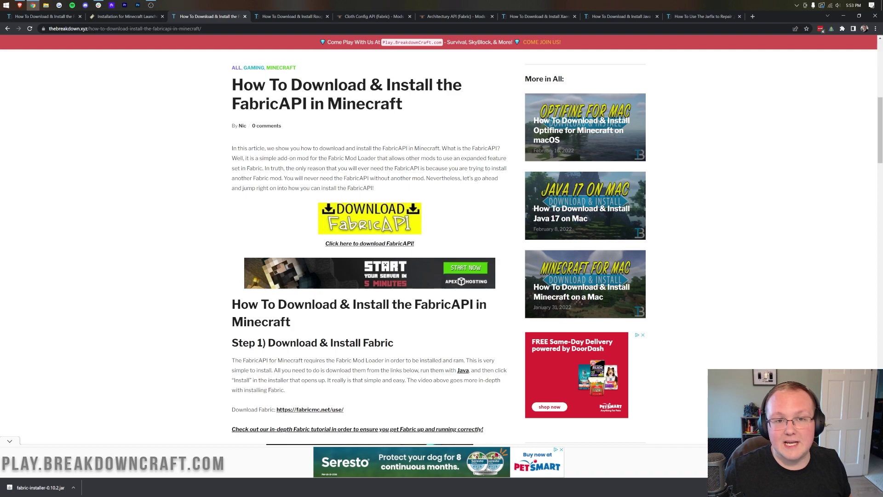
pyautogui.click(389, 210)
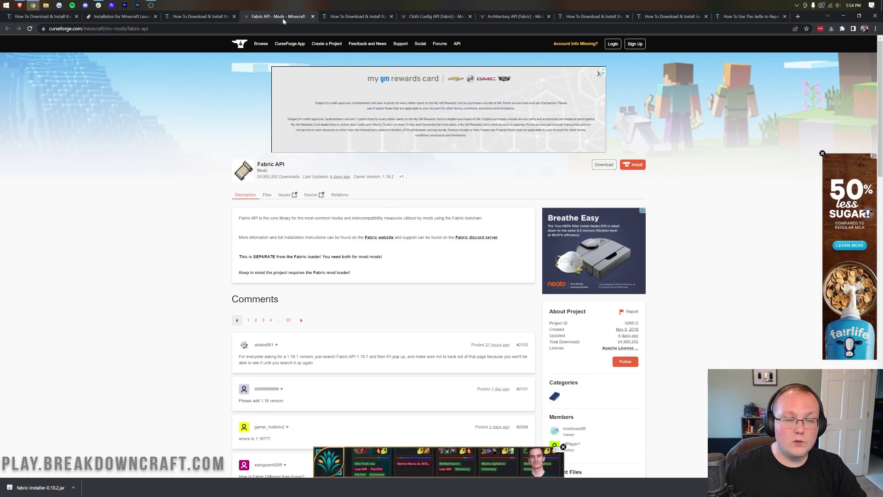
pyautogui.click(201, 16)
pyautogui.scroll(-2, 349, 199)
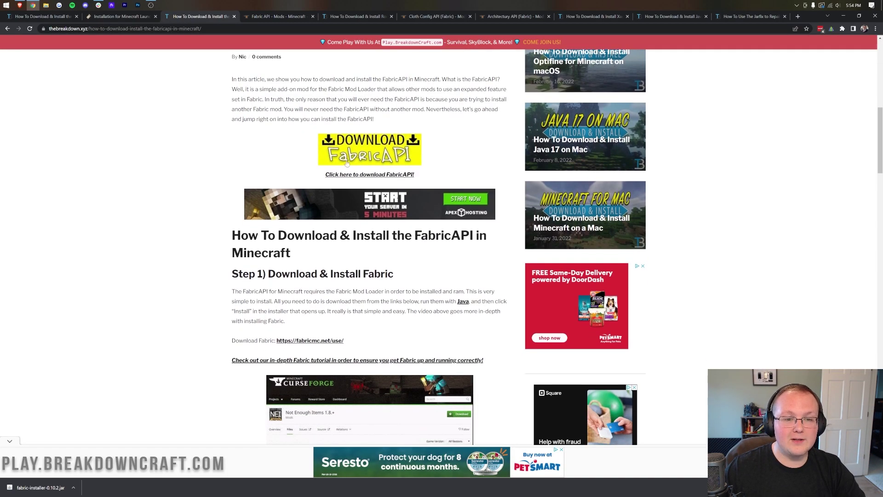
pyautogui.scroll(2, 348, 198)
# - Download Fabric API 0.47.8 for Minecraft 1.18.2 from CurseForge's Recent Files
pyautogui.click(277, 17)
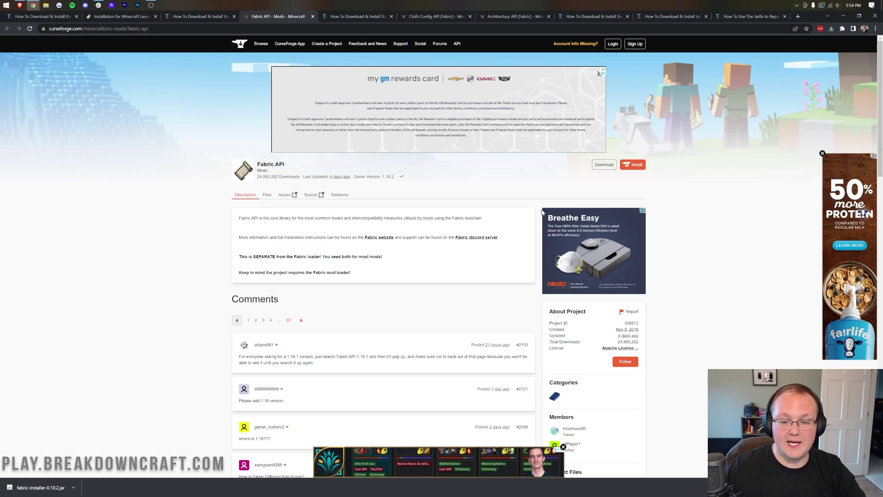
pyautogui.scroll(-7, 552, 171)
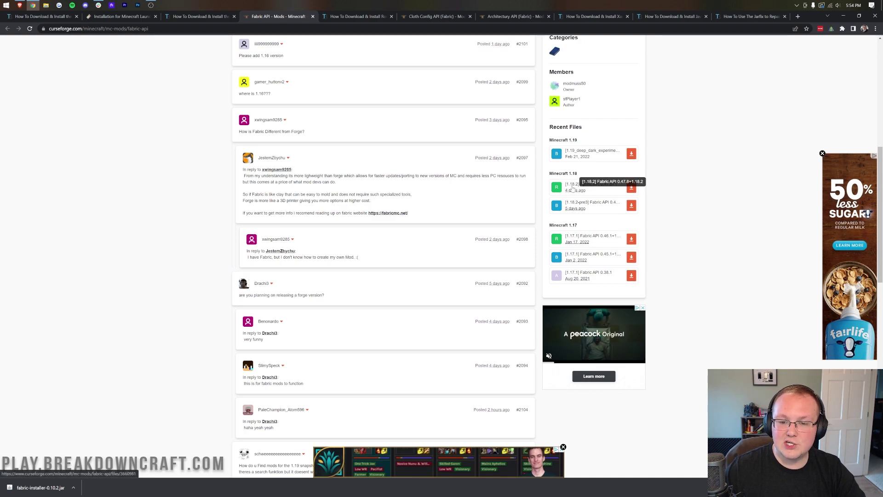
pyautogui.click(631, 188)
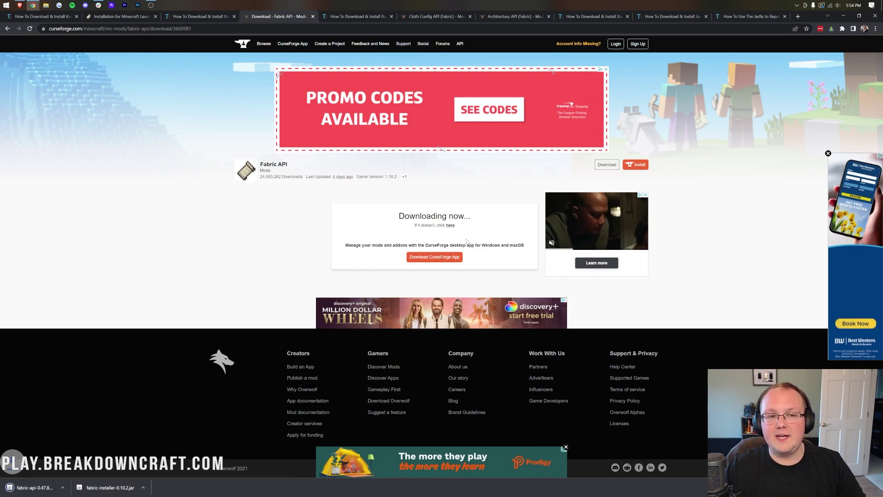
pyautogui.click(352, 18)
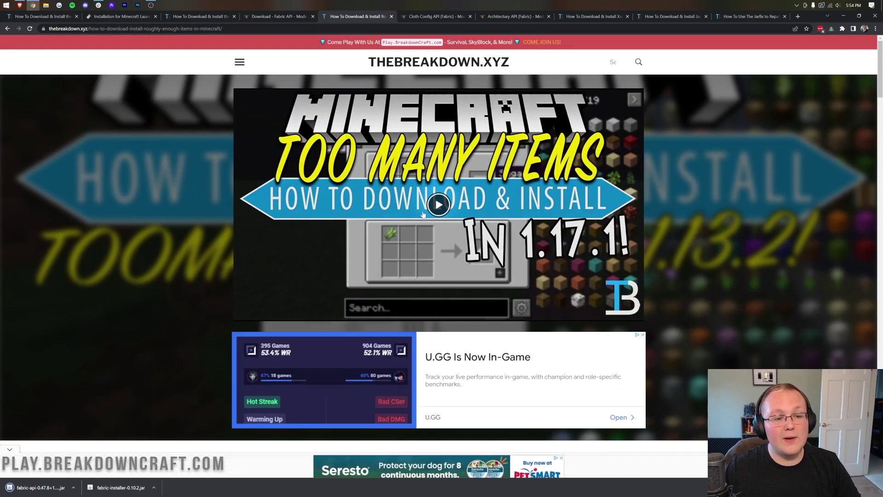
# - Download the Roughly Enough Items Fabric 1.18.2 file from CurseForge
pyautogui.scroll(-2, 429, 221)
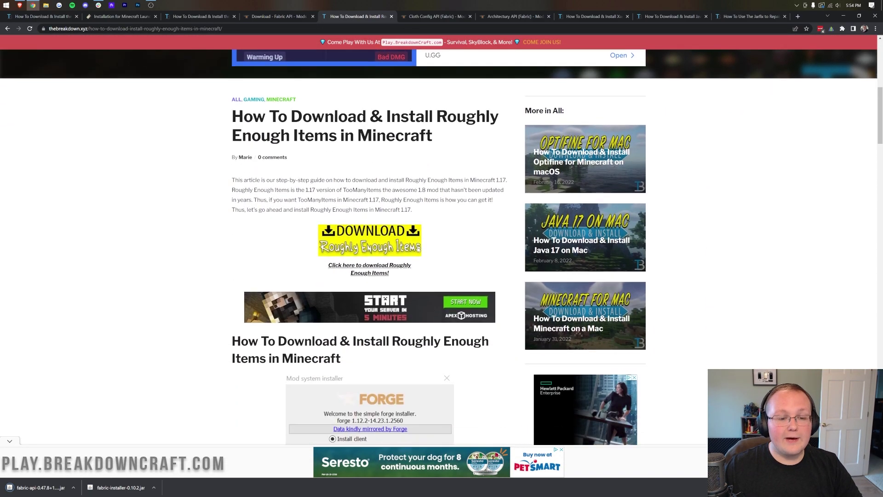
pyautogui.click(369, 223)
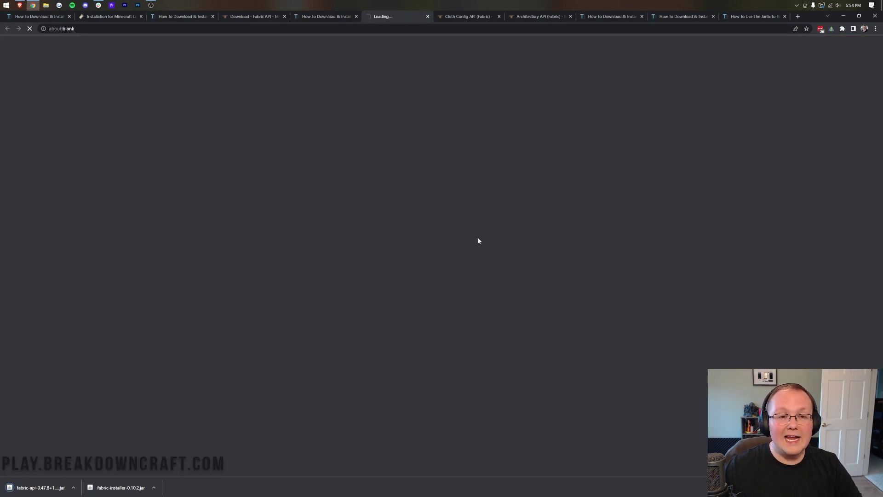
pyautogui.scroll(-3, 610, 248)
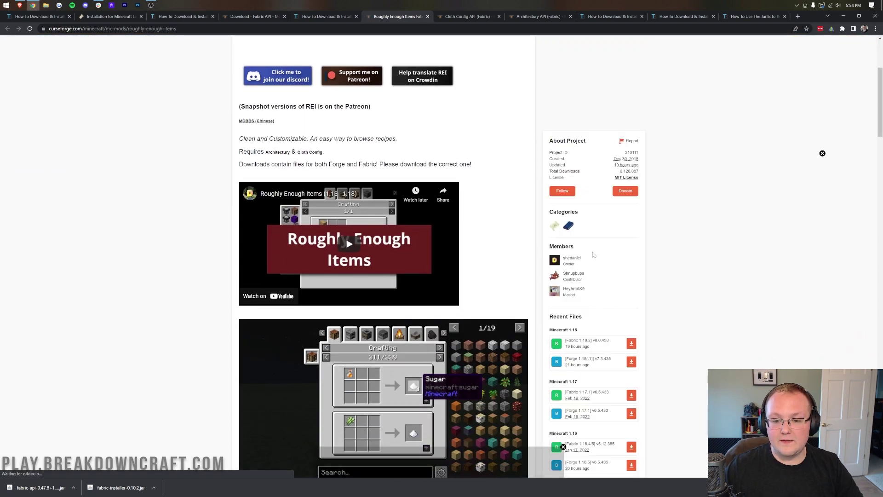
pyautogui.scroll(-2, 610, 249)
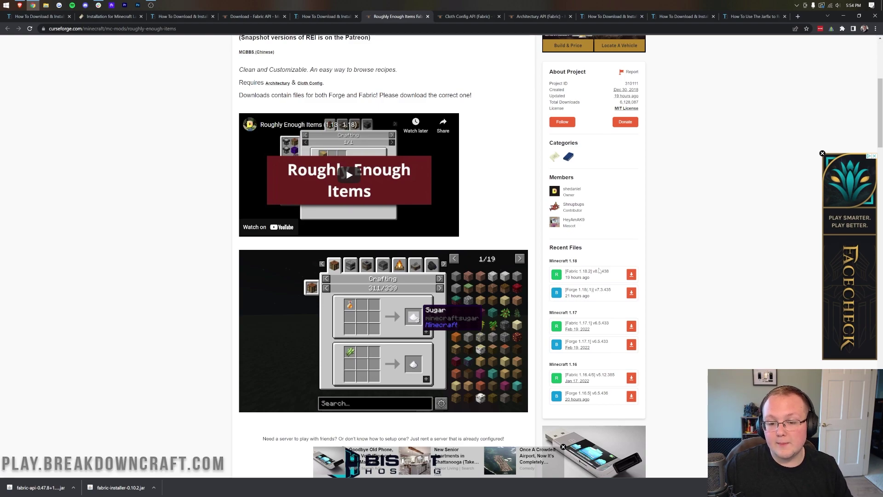
pyautogui.click(631, 274)
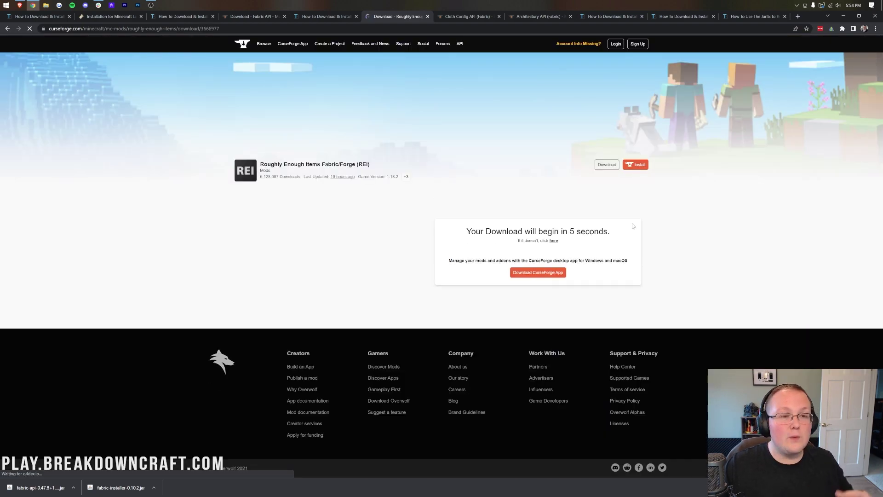
# - Download the Fabric 1.18.2 files for Cloth Config 6.2.57 and Architectury API
pyautogui.click(463, 18)
pyautogui.scroll(-6, 669, 238)
pyautogui.scroll(-1, 668, 237)
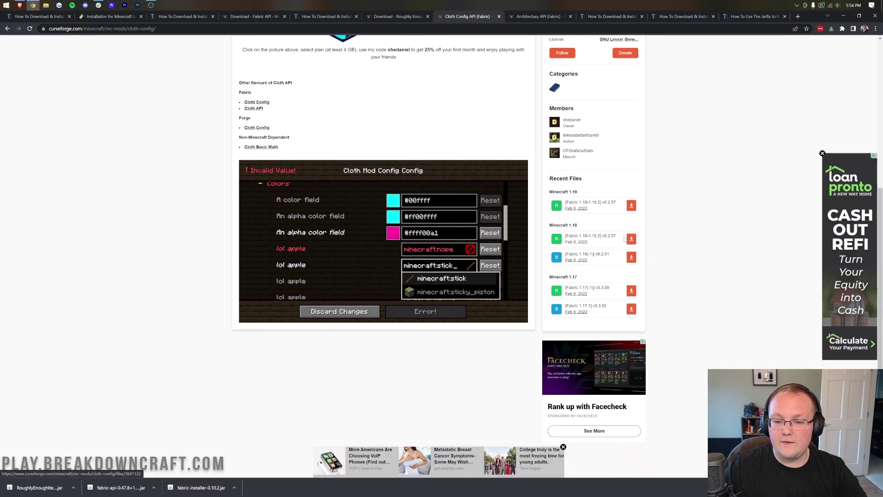
pyautogui.click(630, 239)
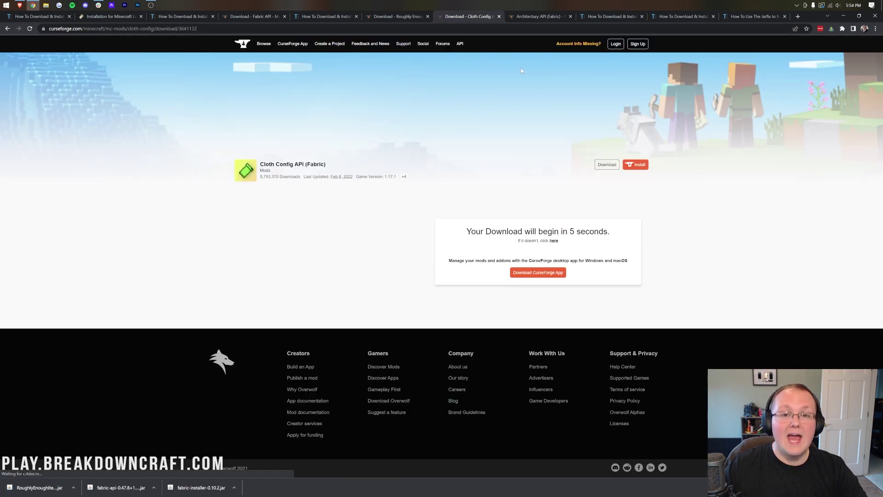
pyautogui.click(520, 16)
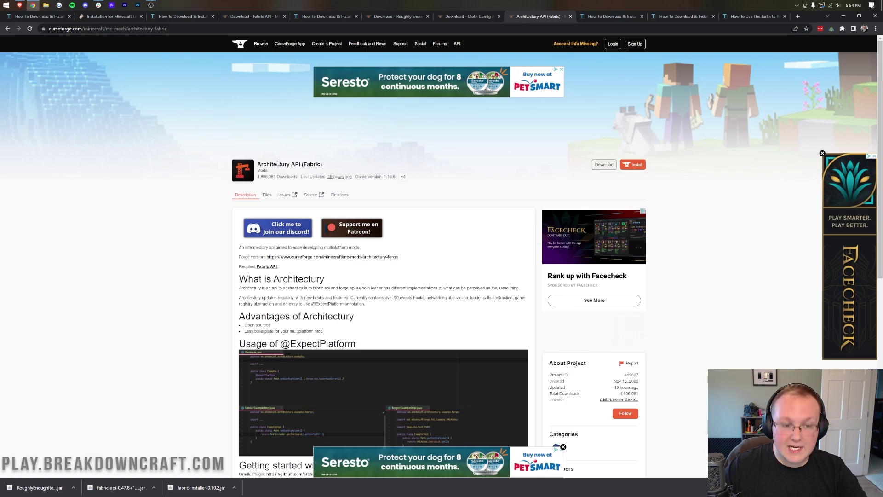
pyautogui.scroll(-8, 677, 213)
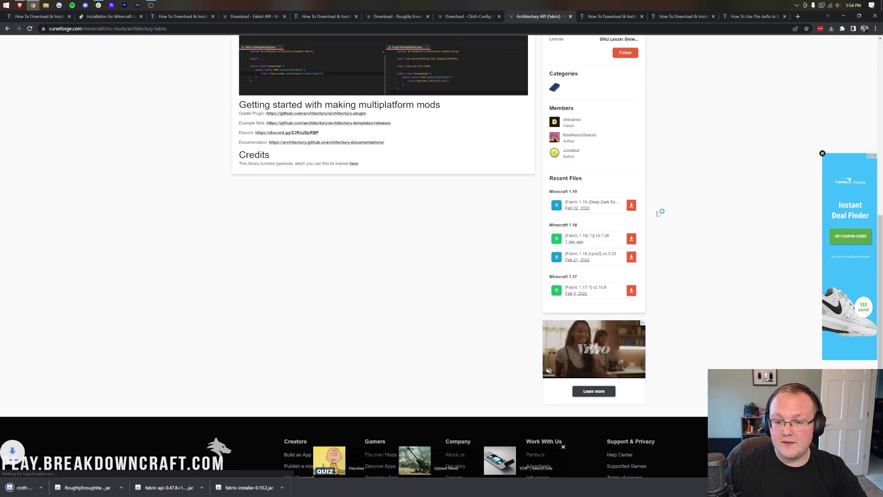
pyautogui.click(630, 257)
pyautogui.click(614, 17)
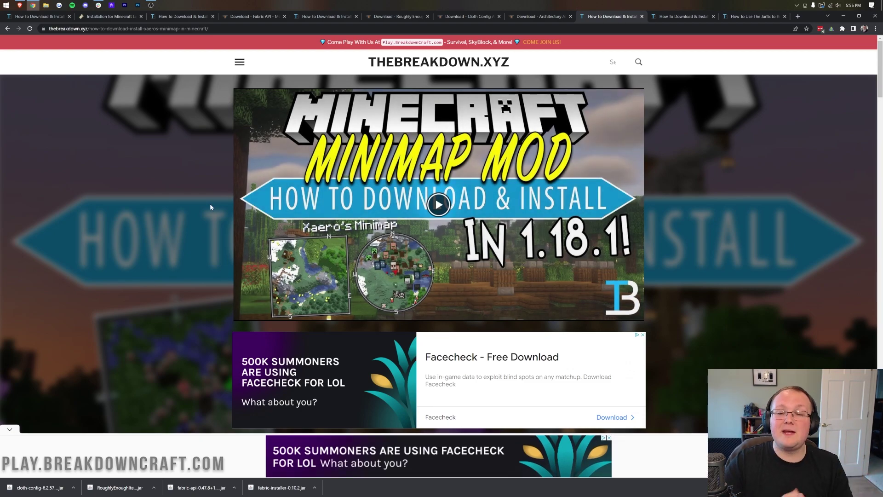
# - Download the Xaero's Minimap Fabric jar from CurseForge and minimize the browser
pyautogui.scroll(-5, 210, 203)
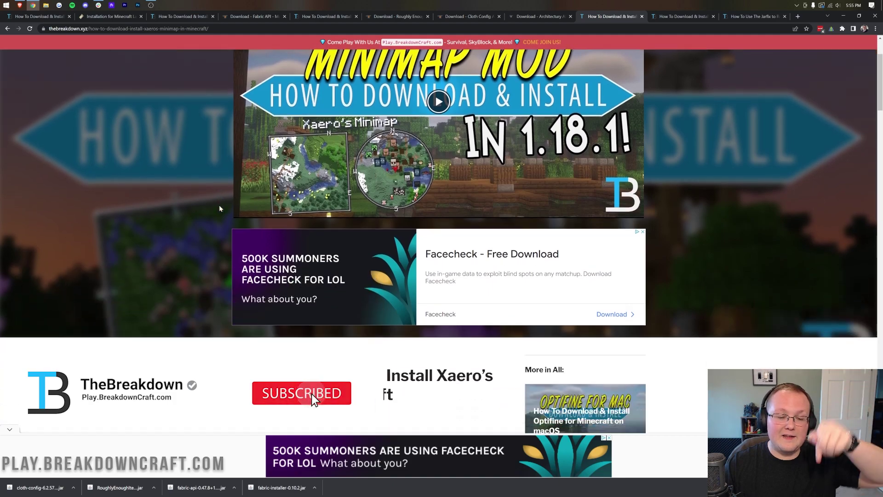
pyautogui.scroll(-3, 220, 213)
pyautogui.click(378, 217)
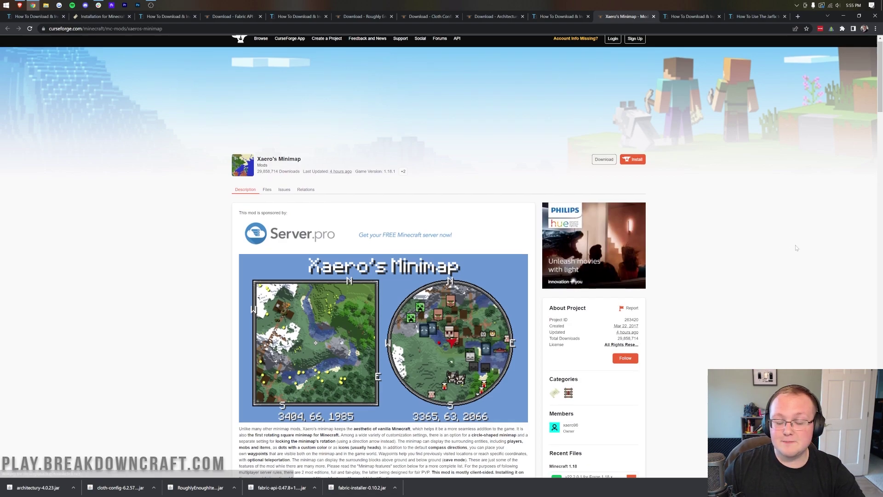
pyautogui.scroll(-4, 796, 247)
pyautogui.scroll(-1, 796, 248)
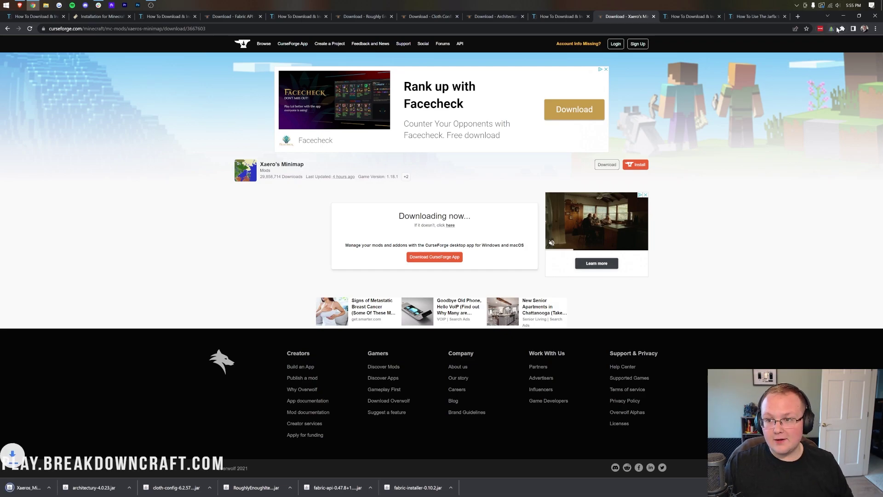
pyautogui.click(843, 16)
pyautogui.click(3, 4)
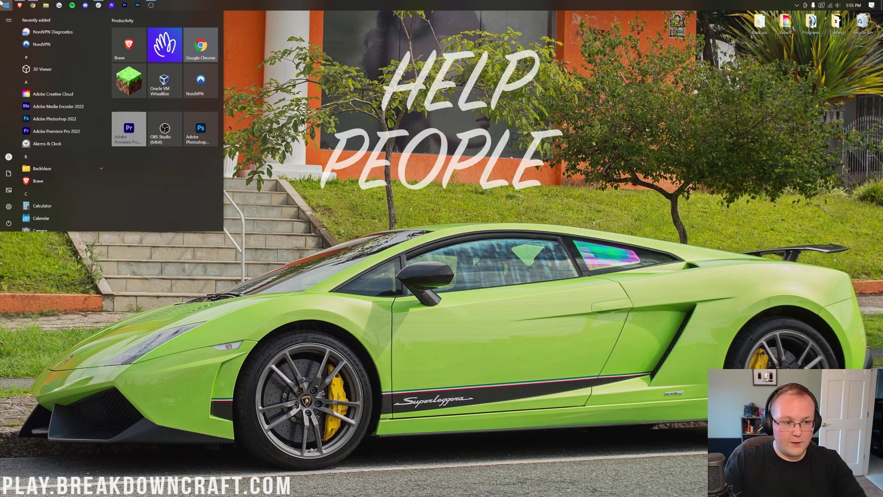
# - Move the five downloaded mod jars from Downloads onto the desktop and line them up
pyautogui.write('downloads')
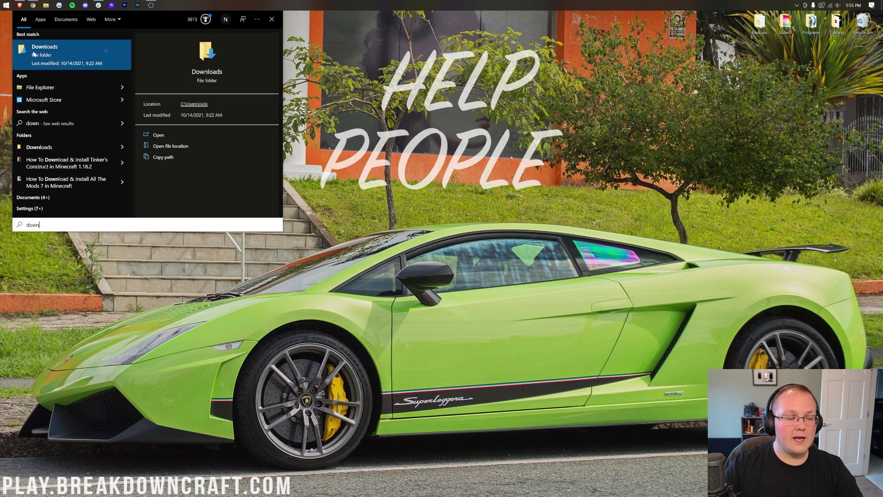
pyautogui.click(34, 55)
pyautogui.moveTo(430, 261); pyautogui.dragTo(414, 211)
pyautogui.moveTo(391, 216); pyautogui.dragTo(357, 96)
pyautogui.click(619, 132)
pyautogui.moveTo(322, 121); pyautogui.dragTo(298, 91)
pyautogui.moveTo(321, 156); pyautogui.dragTo(272, 91)
pyautogui.moveTo(321, 189); pyautogui.dragTo(235, 90)
# - Launch the Minecraft Launcher by searching 'mine' in Start
pyautogui.click(2, 4)
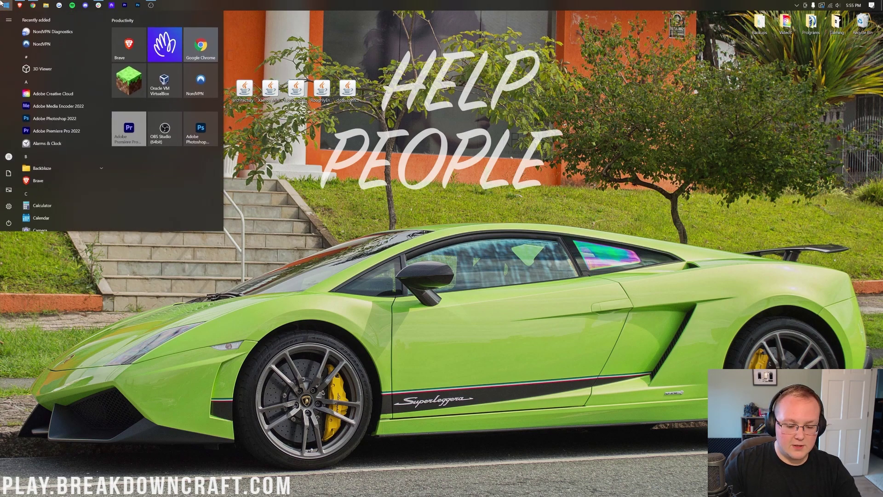
pyautogui.write('mine')
pyautogui.click(2, 3)
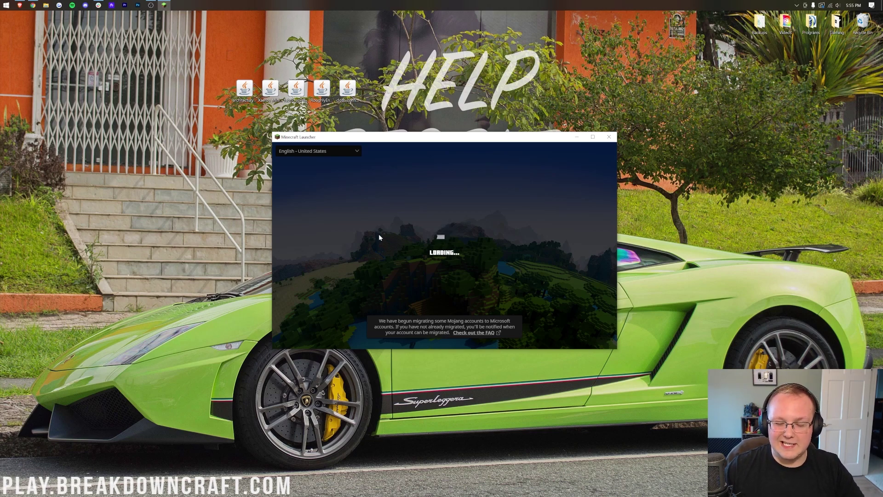
# - Confirm fabric-loader-1.18.2 is selected in the installation dropdown
pyautogui.click(384, 310)
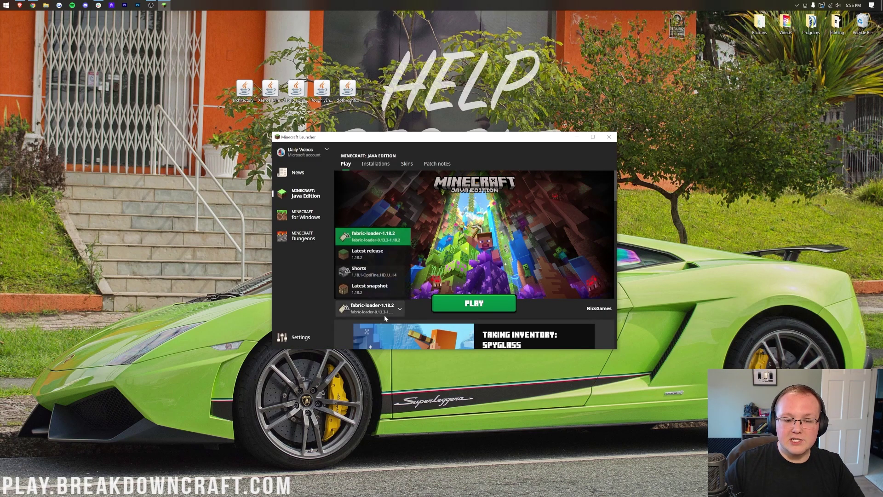
pyautogui.click(398, 307)
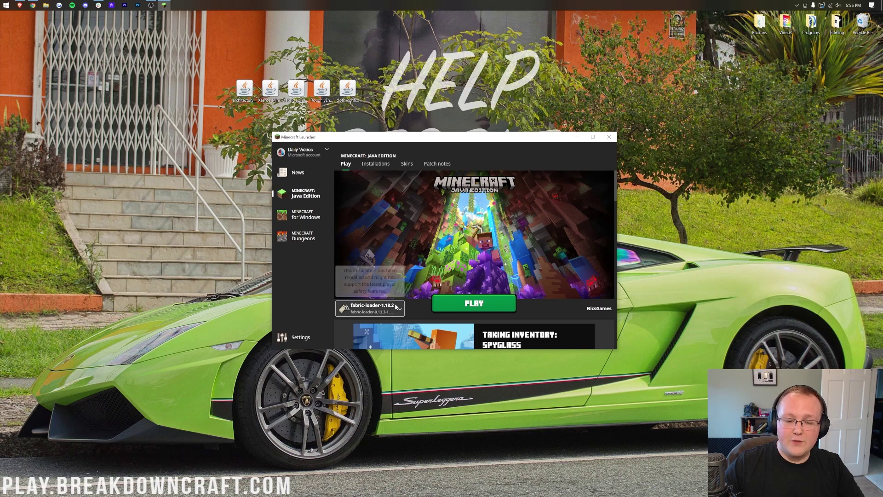
pyautogui.click(400, 309)
pyautogui.click(377, 237)
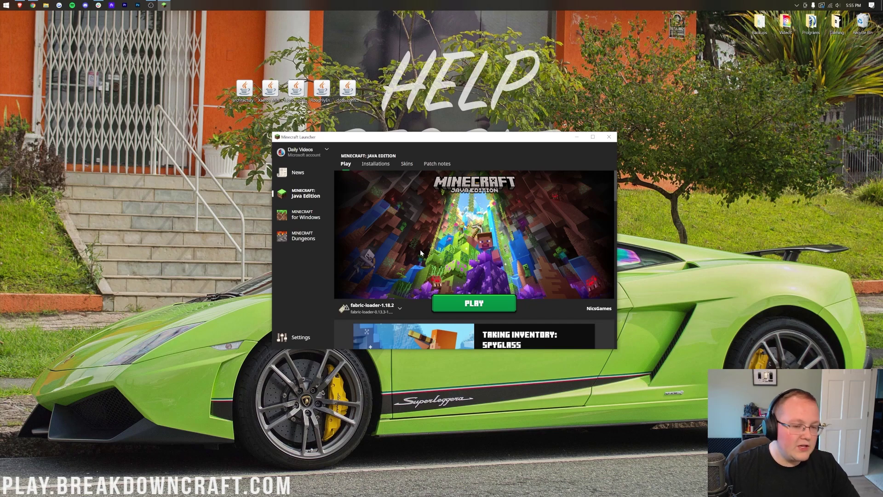
# - View the Installations list with modded profiles shown, then start a new installation
pyautogui.click(376, 166)
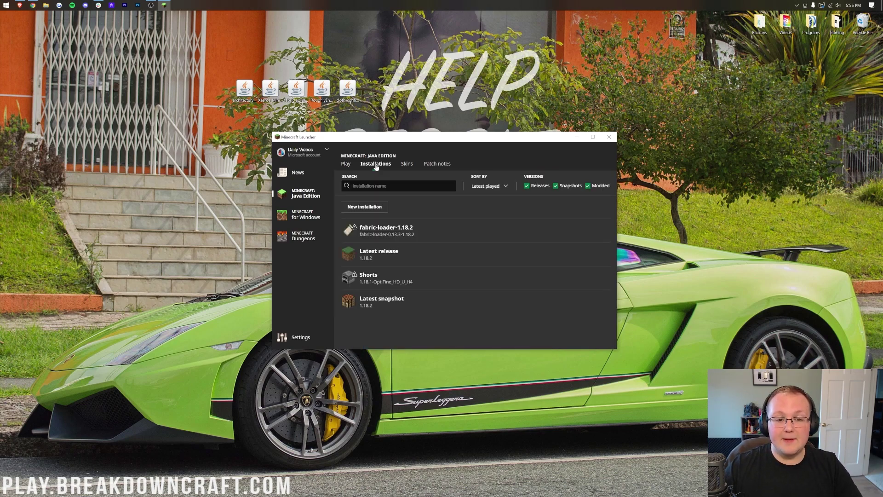
pyautogui.click(600, 186)
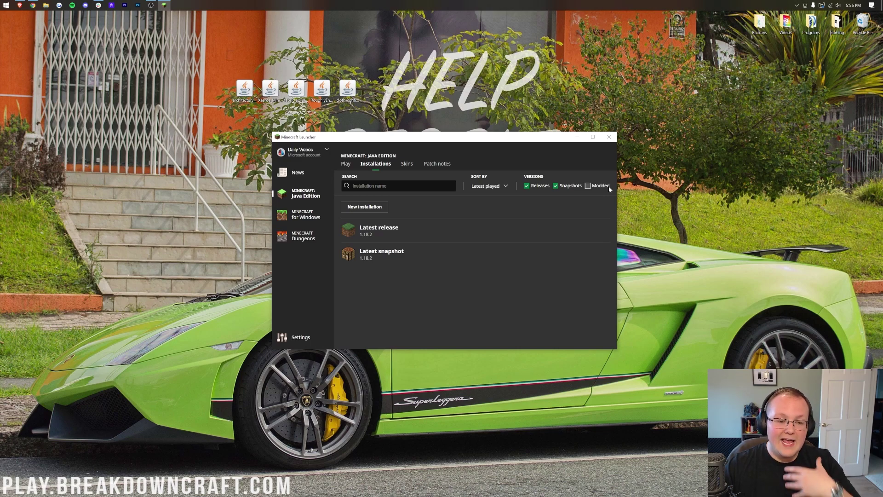
pyautogui.click(600, 186)
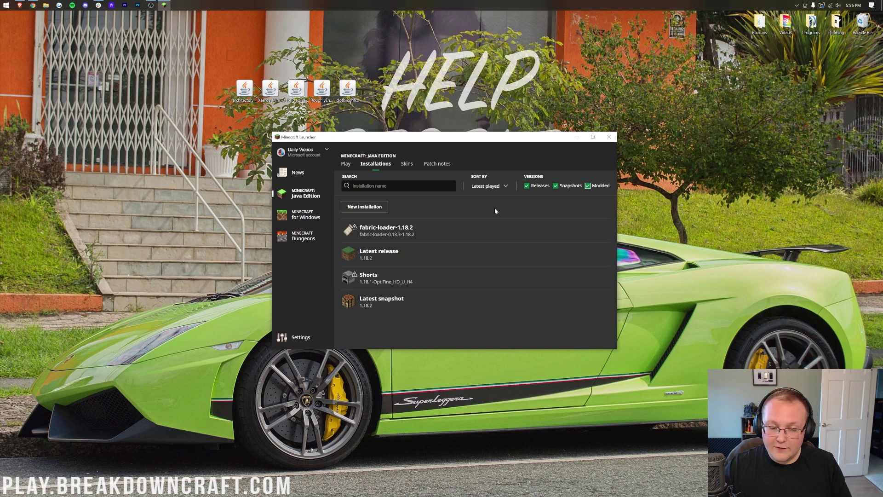
pyautogui.click(364, 207)
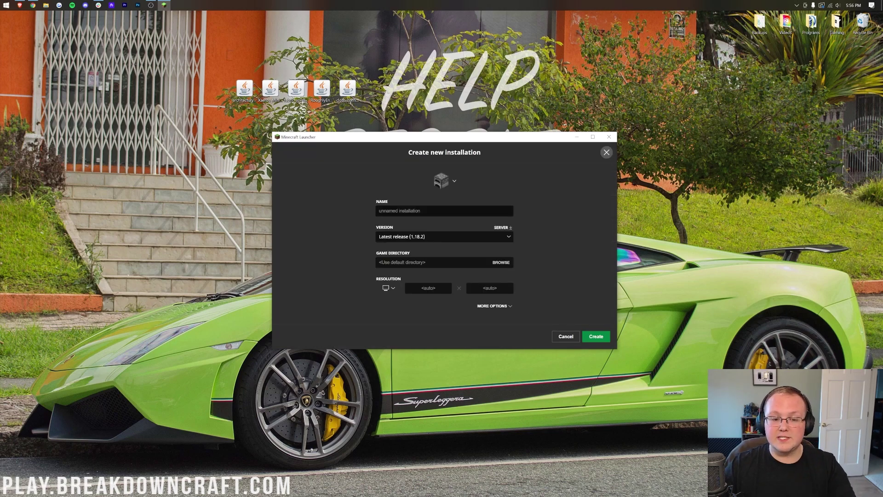
# - Create installation Play.BreakdownCraft.com on fabric-loader-0.13.3-1.18.2 with 1920x1080 resolution
pyautogui.write('F')
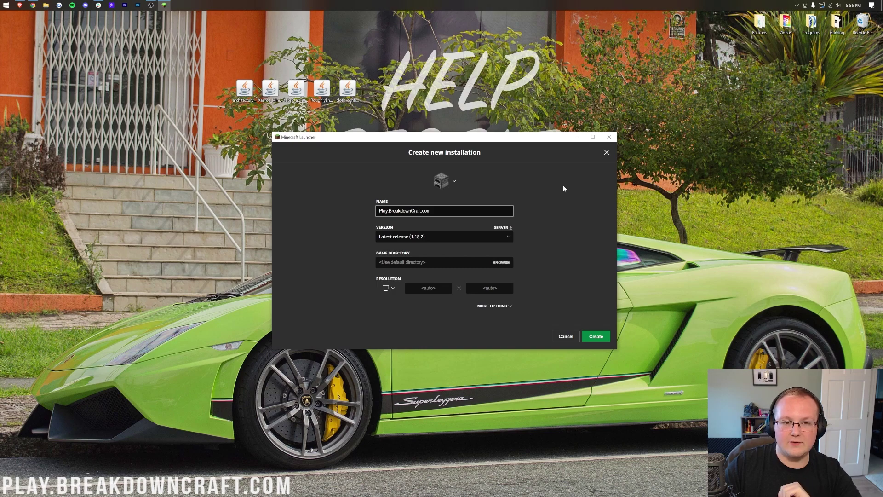
pyautogui.click(465, 236)
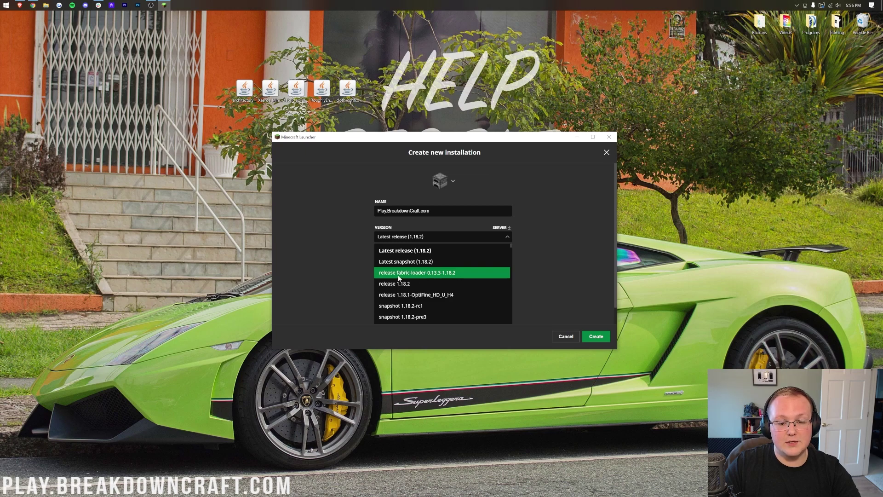
pyautogui.click(398, 273)
pyautogui.click(389, 303)
pyautogui.click(448, 278)
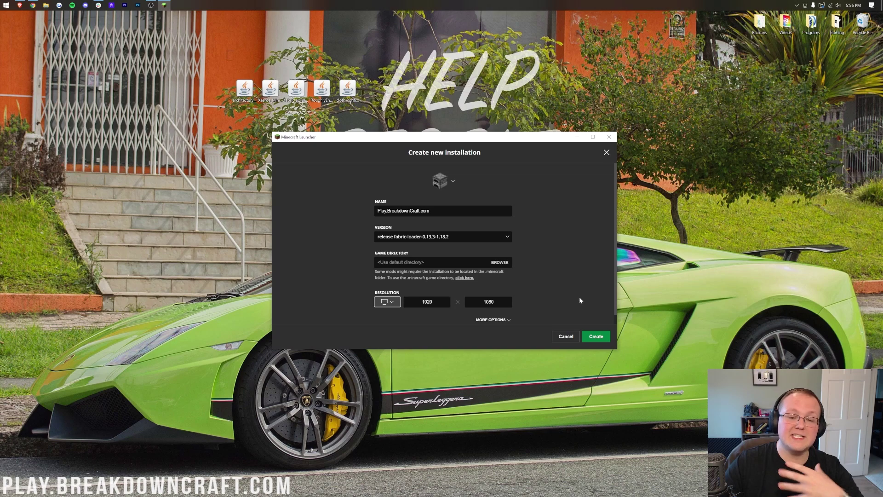
pyautogui.click(596, 337)
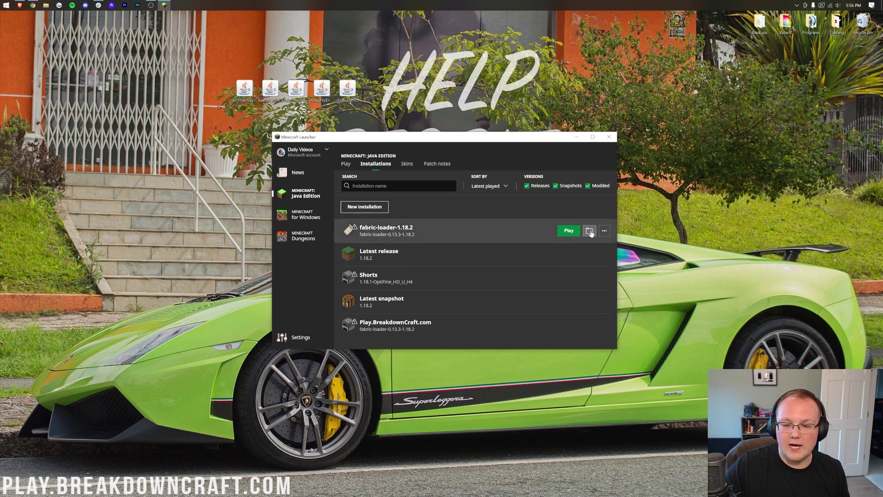
# - Create a new folder named mods inside the .minecraft game folder
pyautogui.click(589, 325)
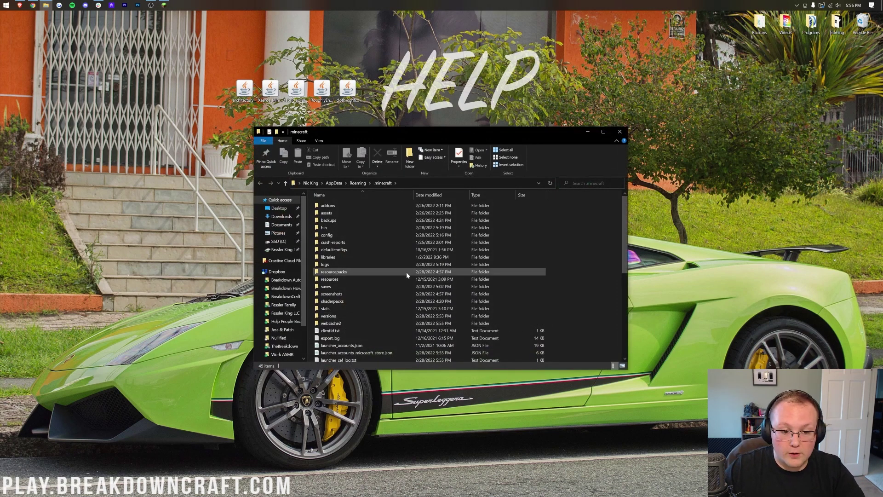
pyautogui.rightClick(310, 255)
pyautogui.moveTo(363, 346)
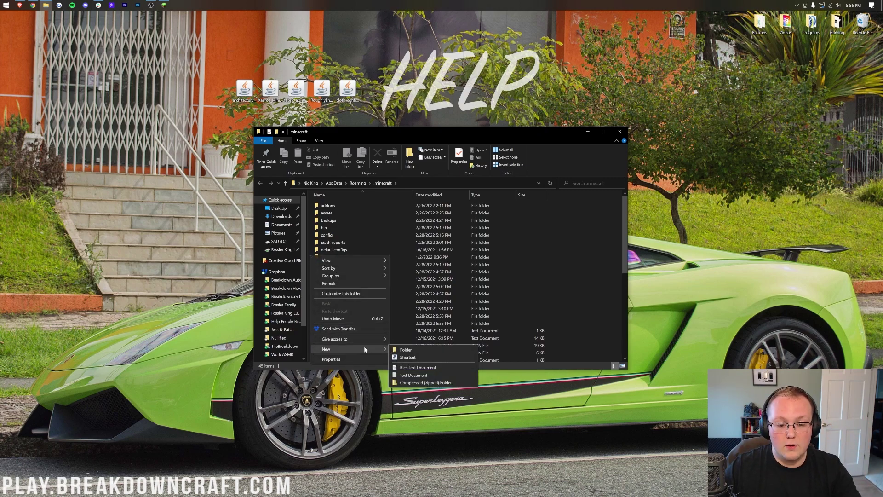
pyautogui.click(407, 350)
pyautogui.write('mods')
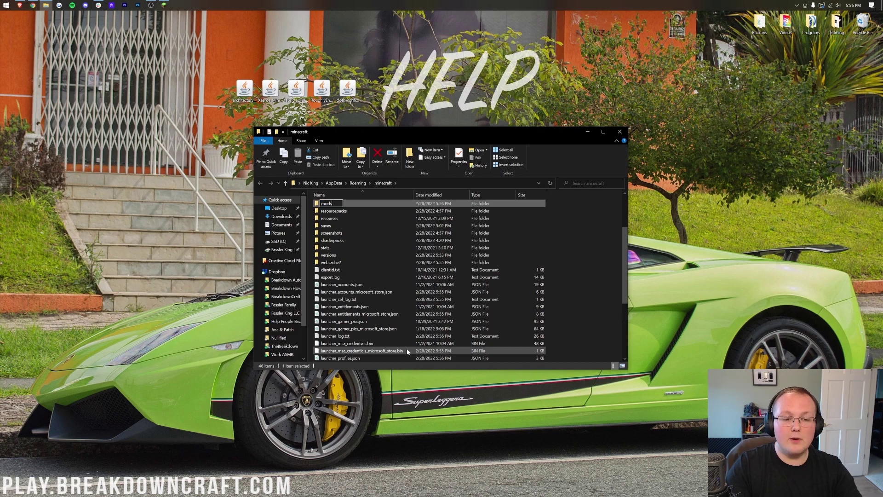
pyautogui.press('Return')
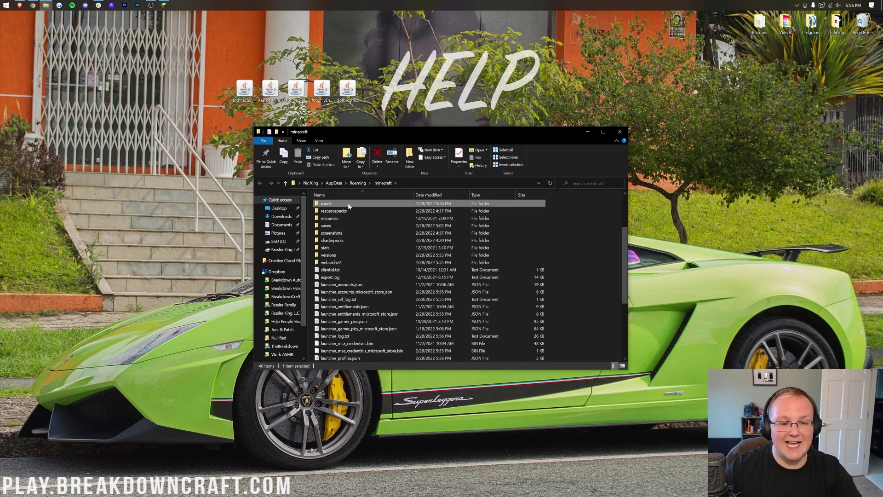
# - Drag the five desktop mod jars into mods, review them, and close Explorer
pyautogui.doubleClick(375, 206)
pyautogui.moveTo(374, 110); pyautogui.dragTo(389, 237)
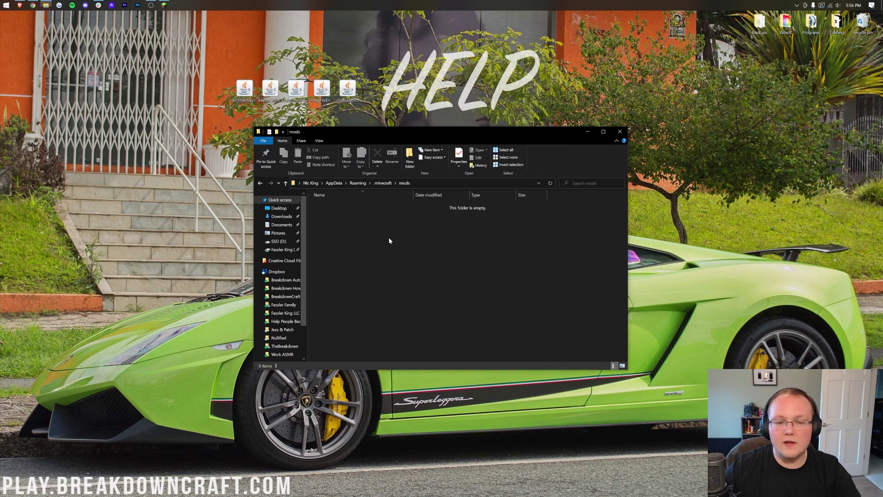
pyautogui.click(391, 244)
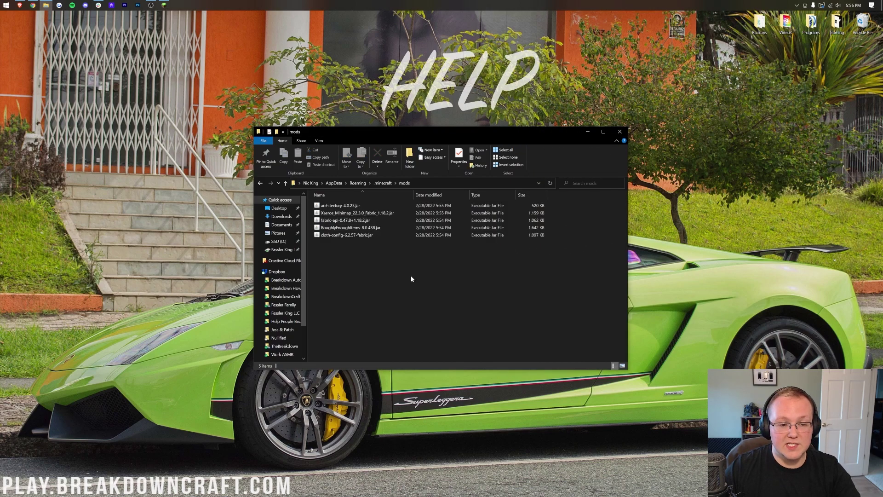
pyautogui.click(351, 215)
pyautogui.click(349, 229)
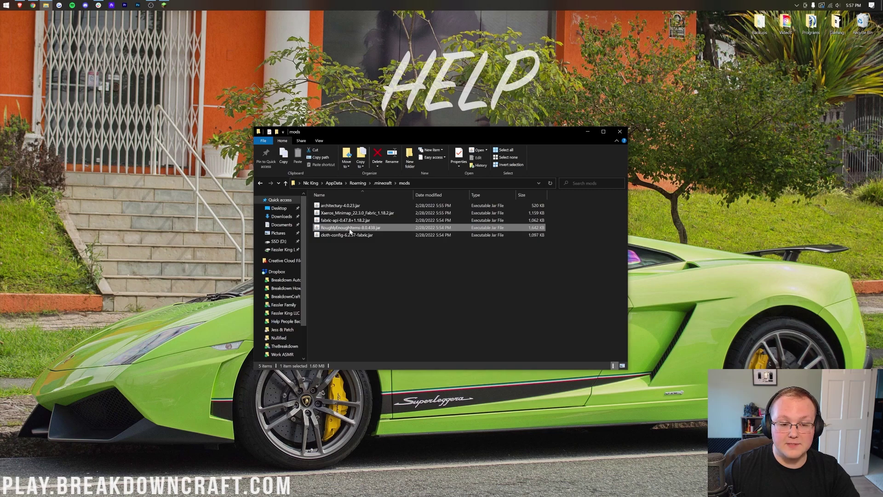
pyautogui.press('Up')
pyautogui.press('Up')
pyautogui.press('Up')
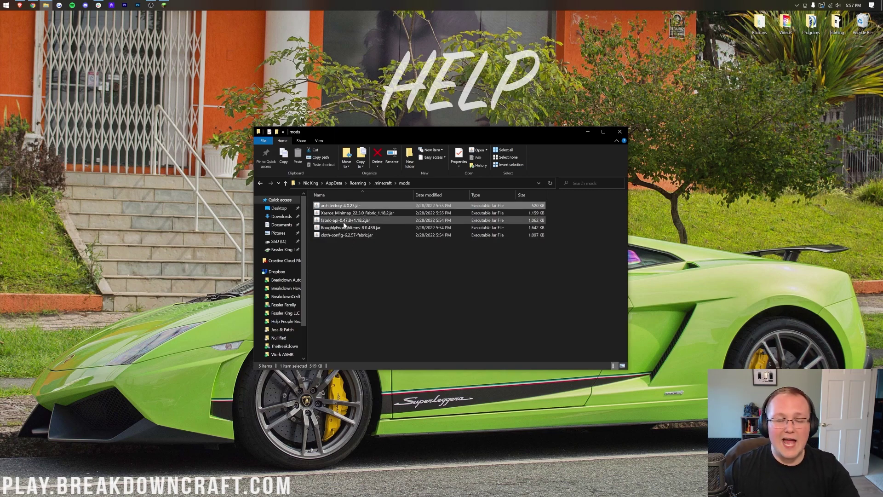
pyautogui.click(344, 220)
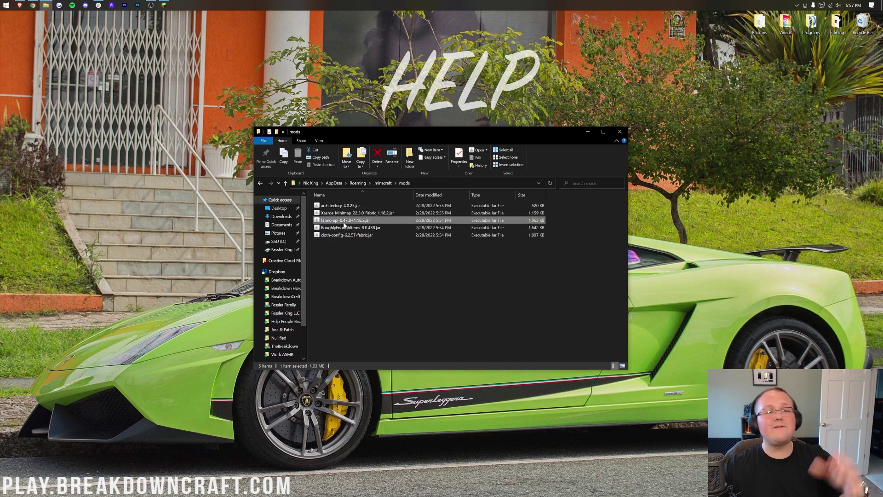
pyautogui.click(404, 288)
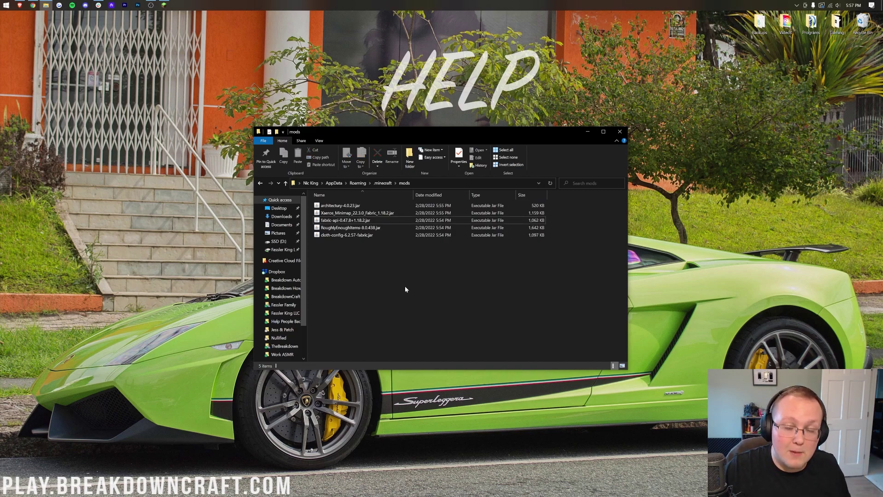
pyautogui.click(621, 133)
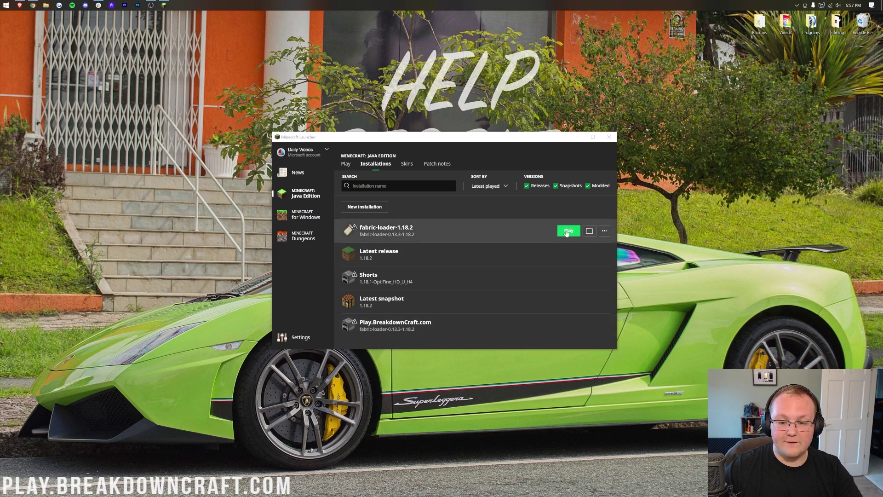
# - Launch Play.BreakdownCraft.com and confirm Play on the modified-installation warning
pyautogui.click(567, 232)
pyautogui.click(490, 283)
pyautogui.moveTo(355, 327)
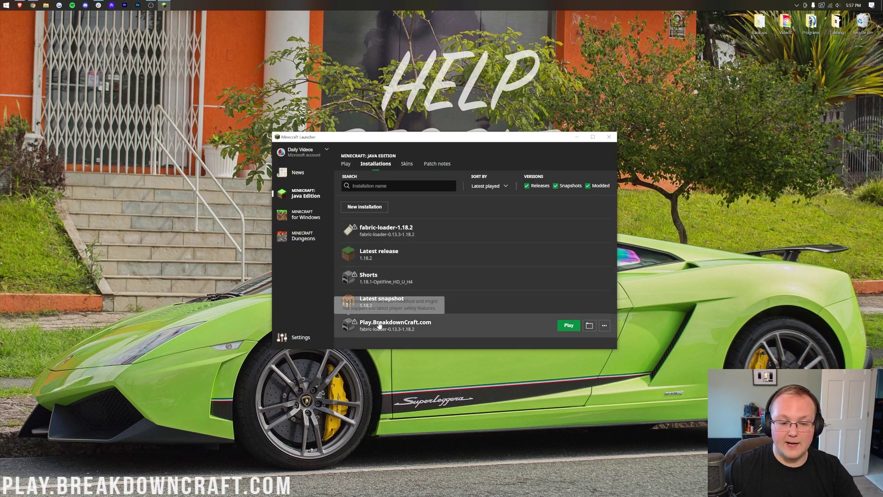
pyautogui.click(568, 325)
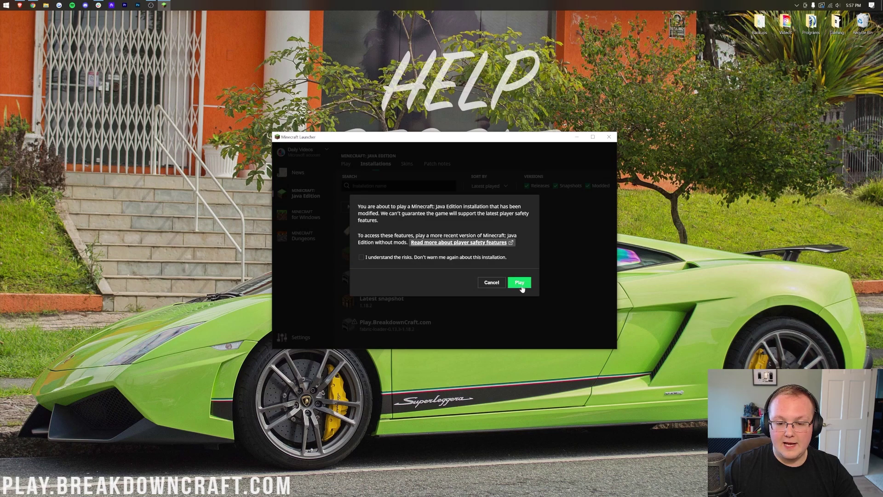
pyautogui.click(490, 283)
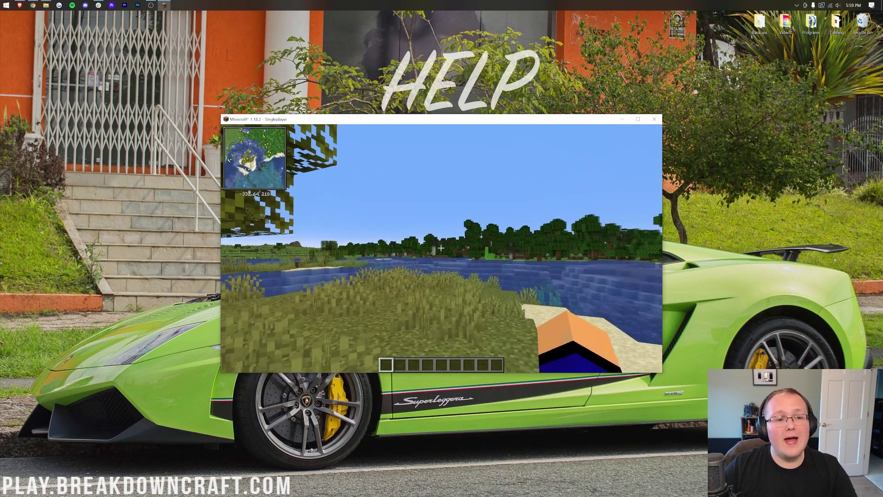
# - Open Xaero's Minimap settings with Y and look through its view settings
pyautogui.press('t')
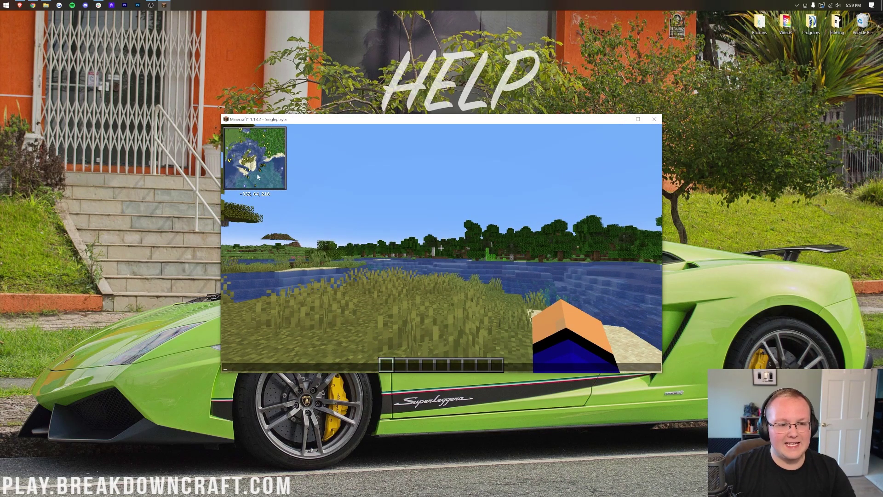
pyautogui.press('Escape')
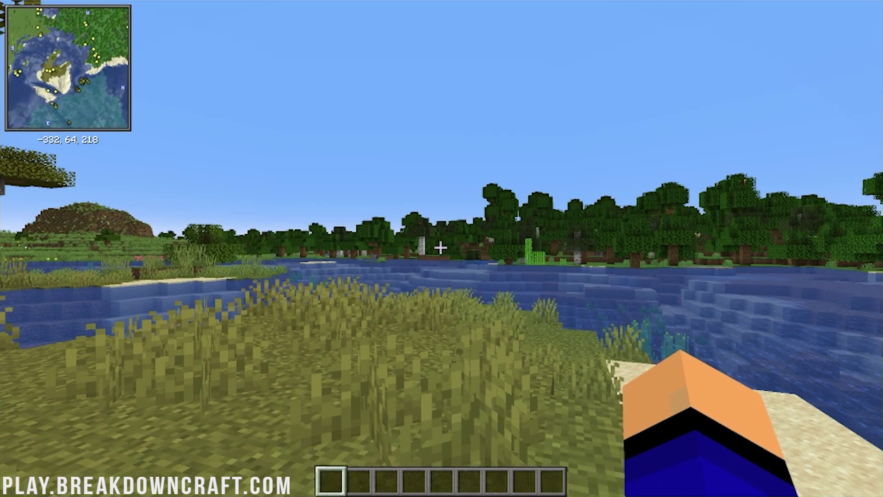
pyautogui.press('y')
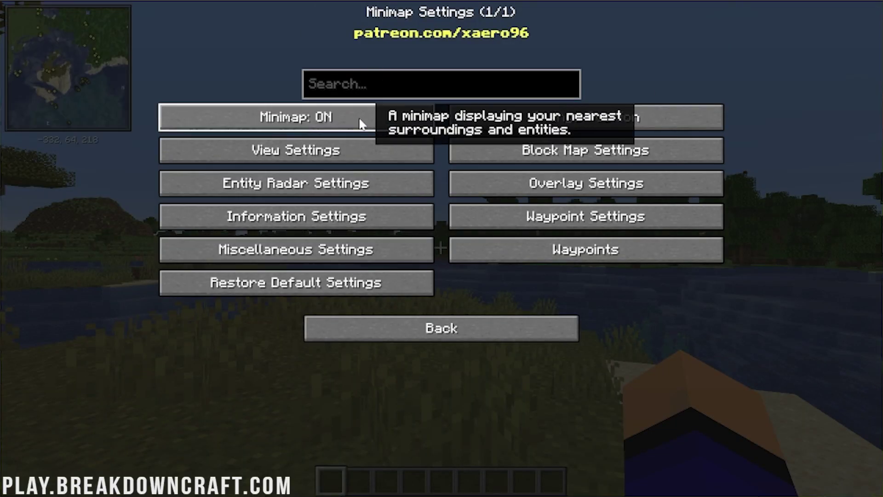
pyautogui.click(360, 147)
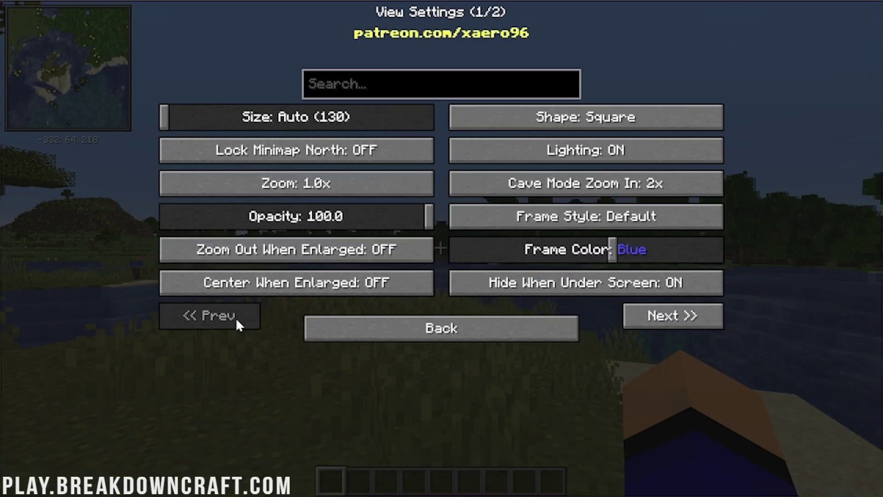
pyautogui.click(341, 324)
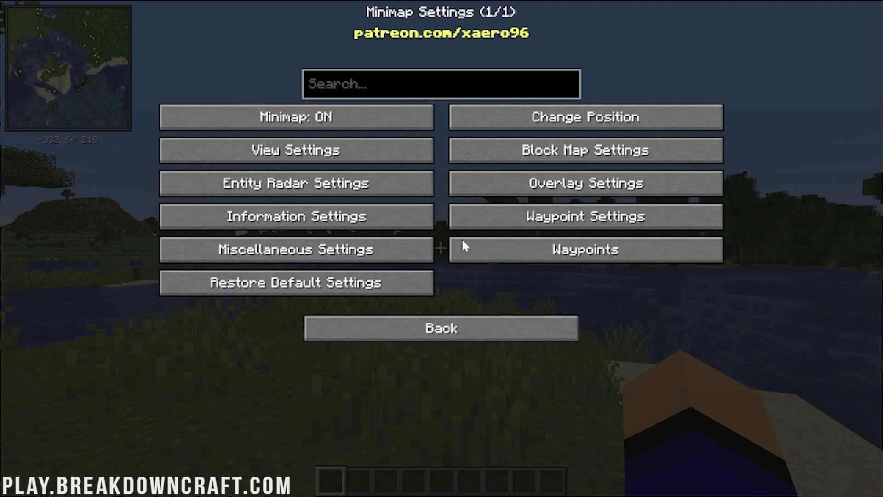
# - Add a Dark Green waypoint named Spawn and close the waypoint list
pyautogui.click(495, 262)
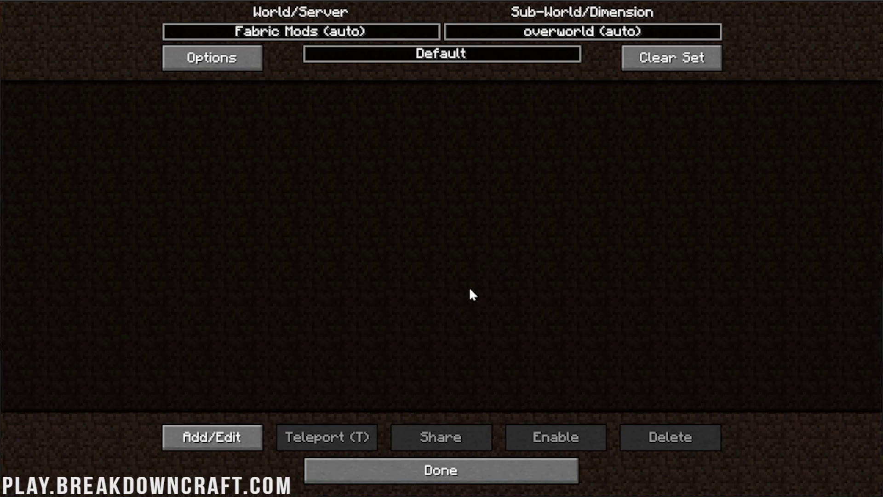
pyautogui.click(197, 448)
pyautogui.write('Spawn')
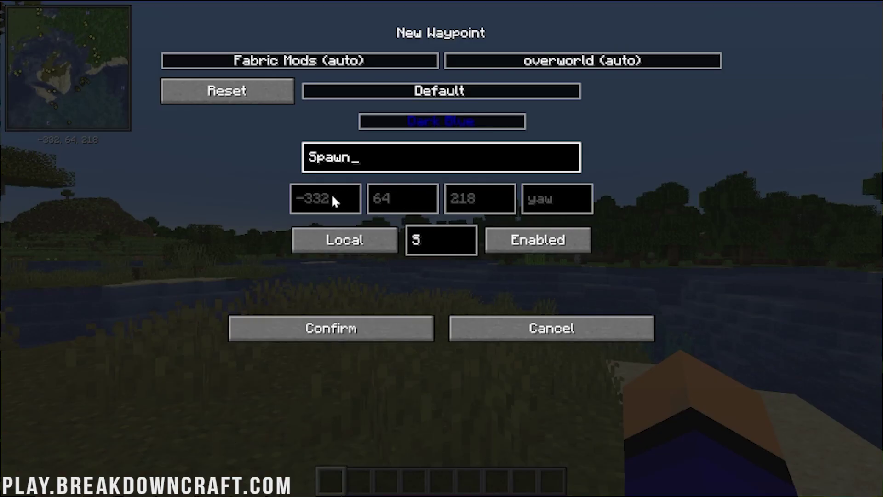
pyautogui.click(490, 121)
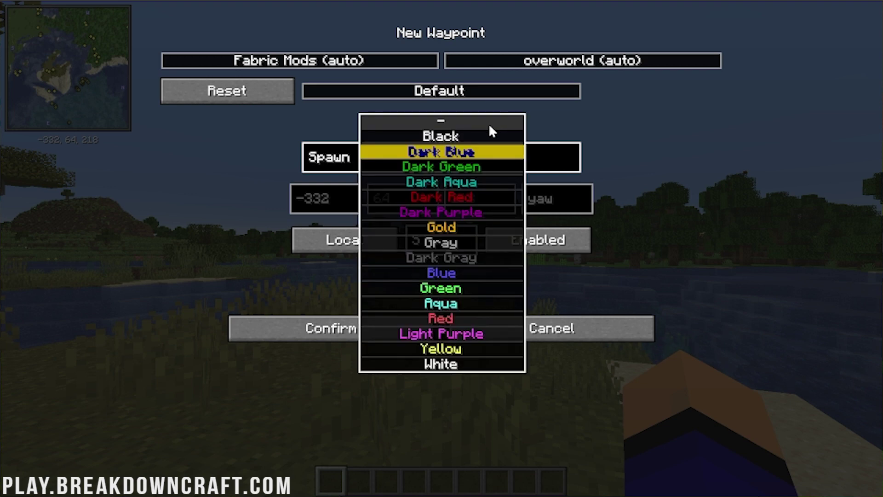
pyautogui.click(442, 165)
pyautogui.click(370, 328)
pyautogui.click(454, 468)
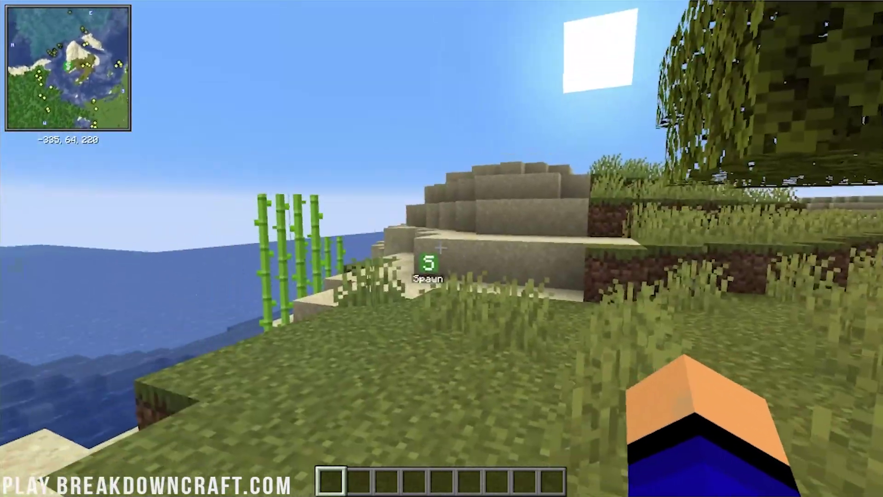
# - Walk past the Spawn waypoint tree and pigs toward the river, then open the creative inventory
pyautogui.press('w')
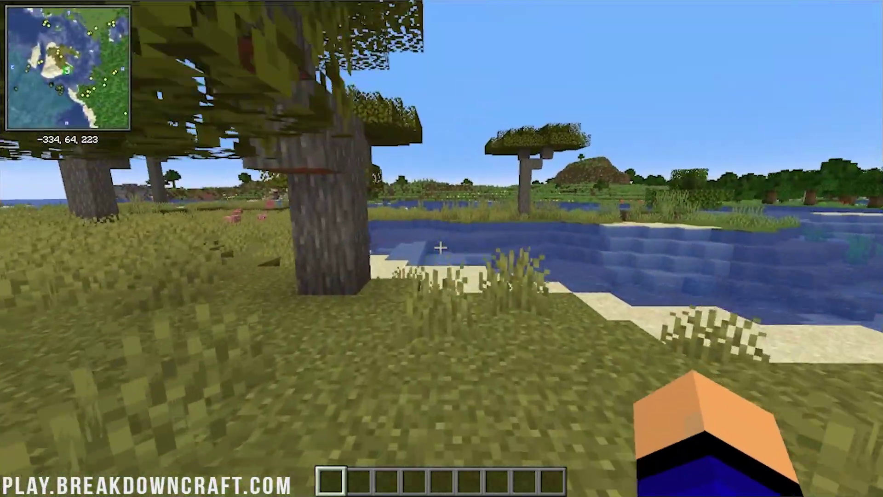
pyautogui.press('w')
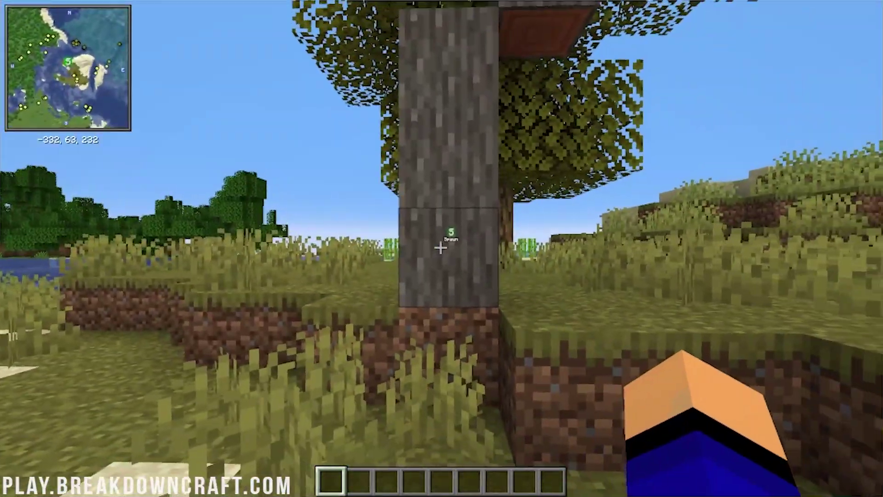
pyautogui.press('w')
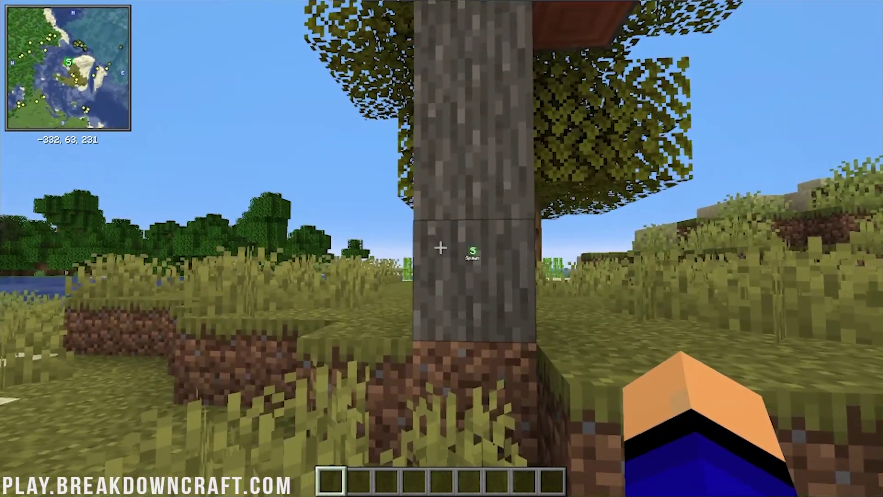
pyautogui.press('w')
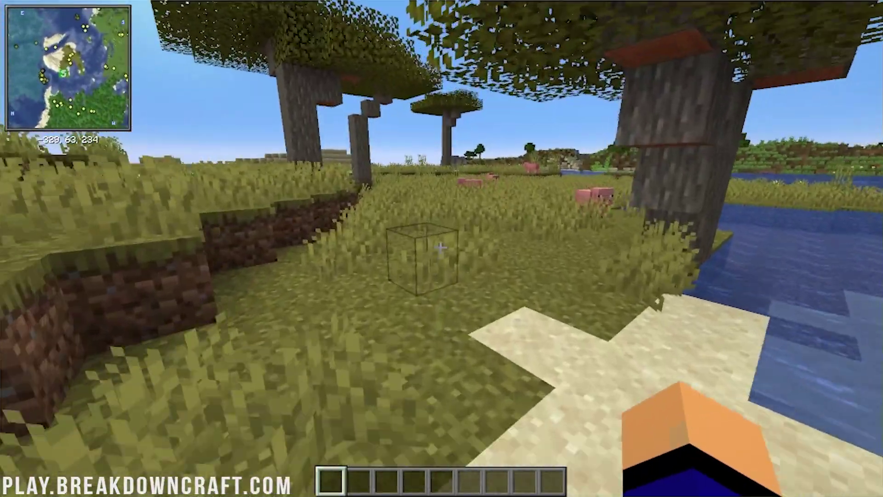
pyautogui.press('w')
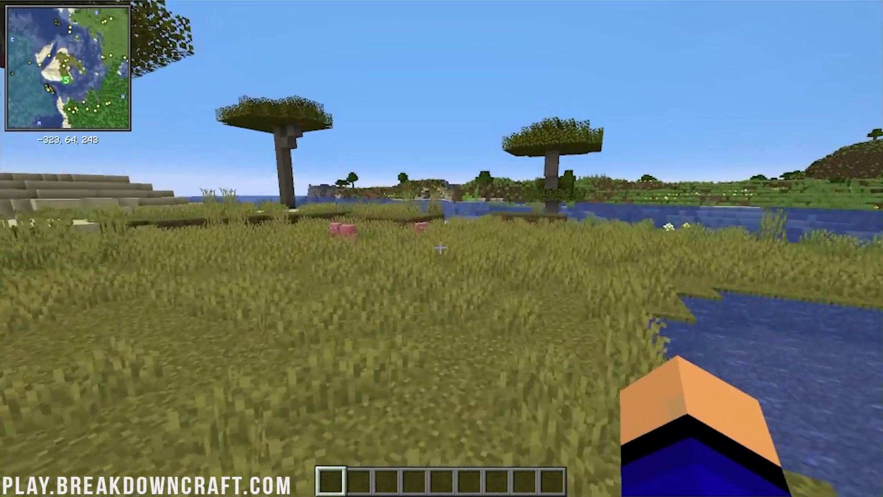
pyautogui.press('w')
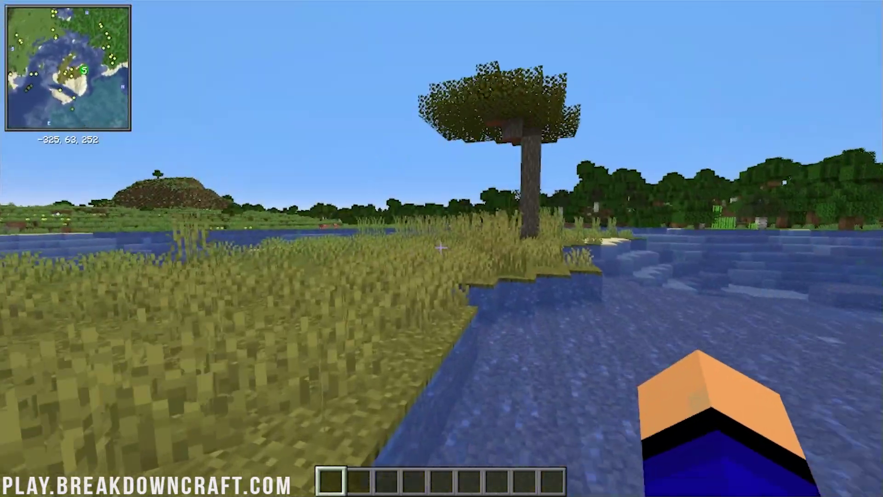
pyautogui.press('w')
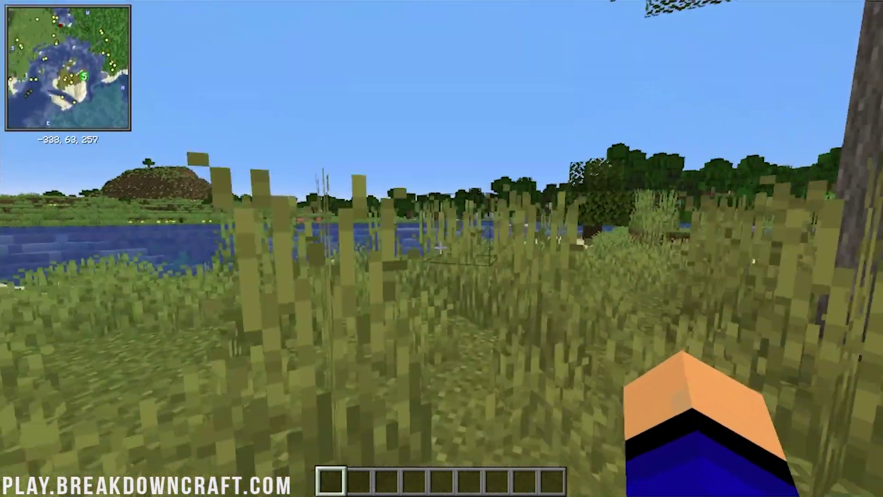
pyautogui.press('w')
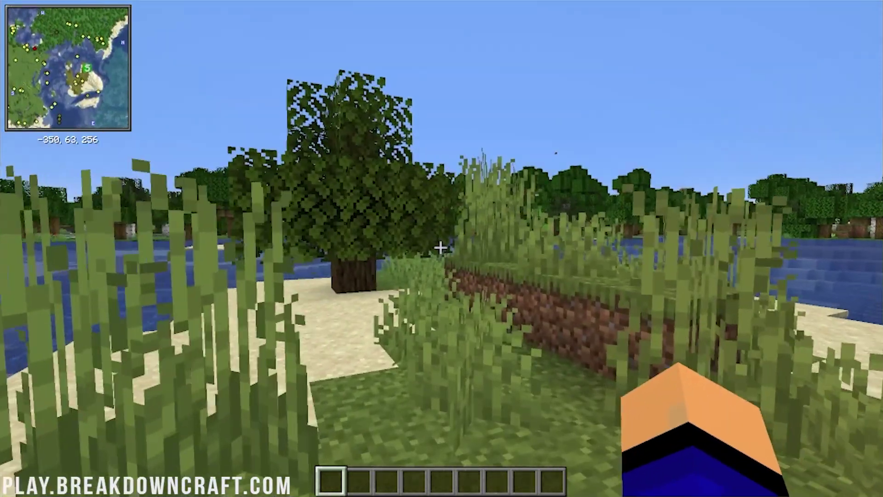
pyautogui.press('w')
pyautogui.press('e')
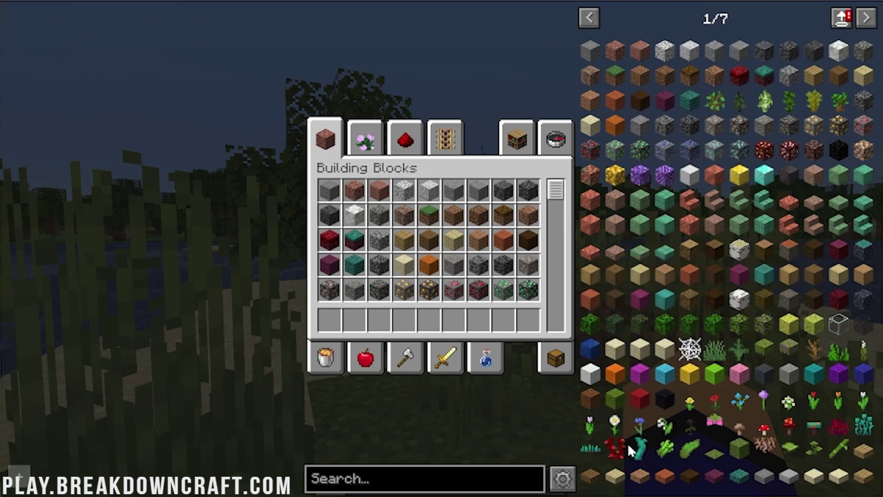
# - On REI page 2, trace Bookshelf's recipe through Book, Leather and Ladder to Stick
pyautogui.click(866, 18)
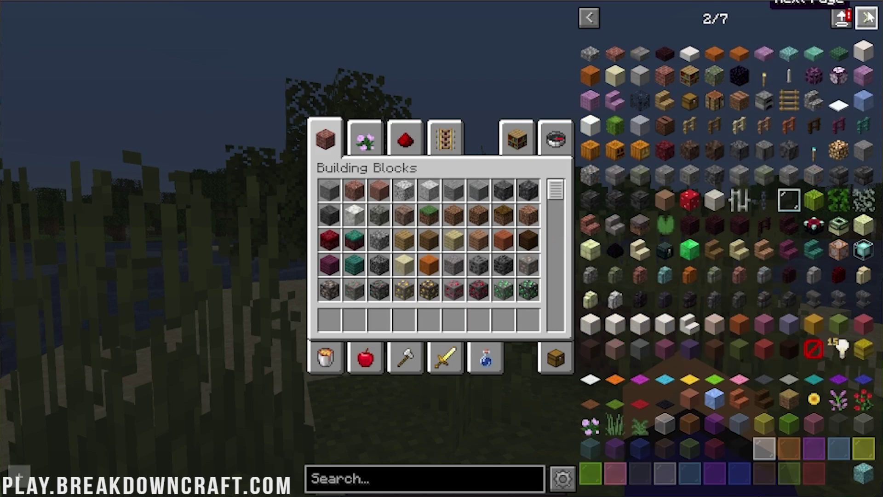
pyautogui.click(696, 82)
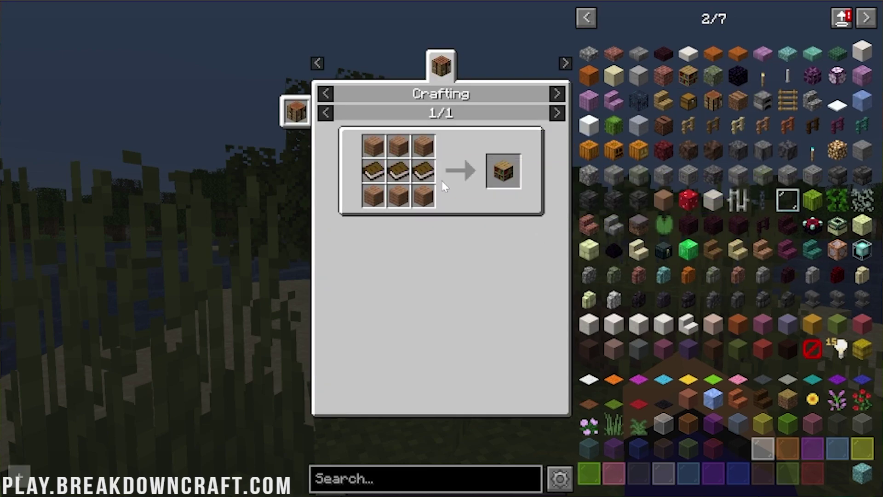
pyautogui.click(423, 171)
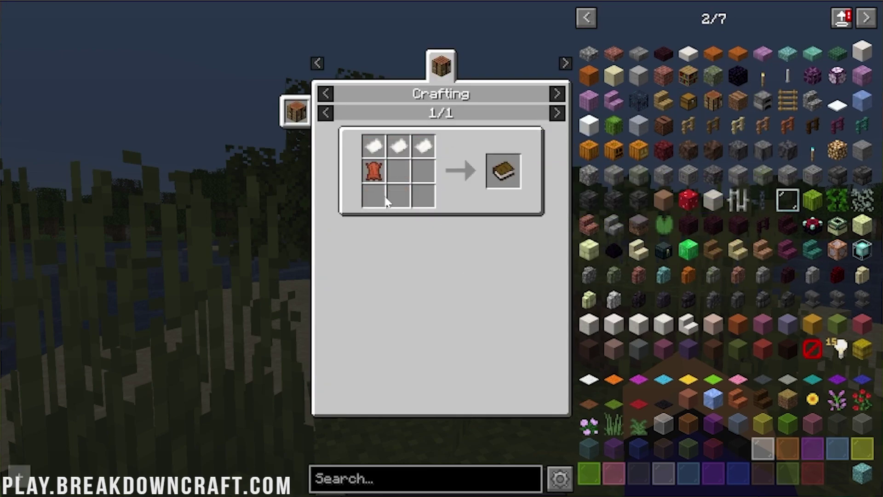
pyautogui.click(373, 171)
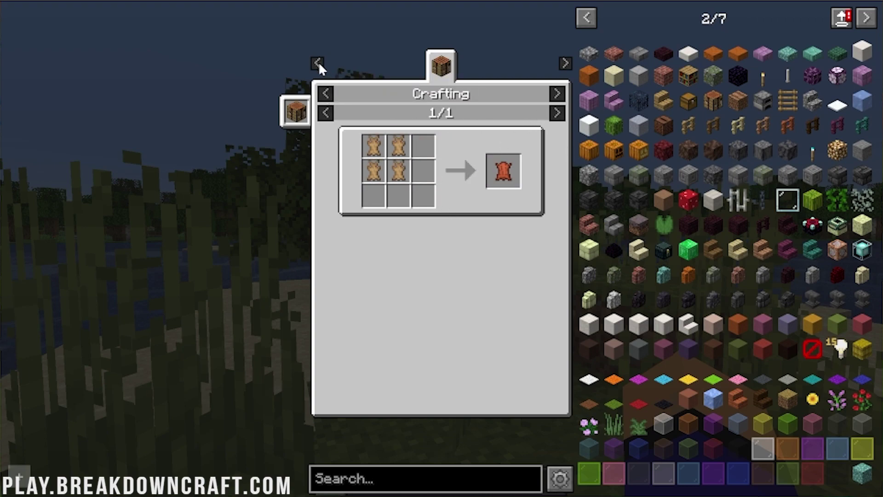
pyautogui.click(798, 103)
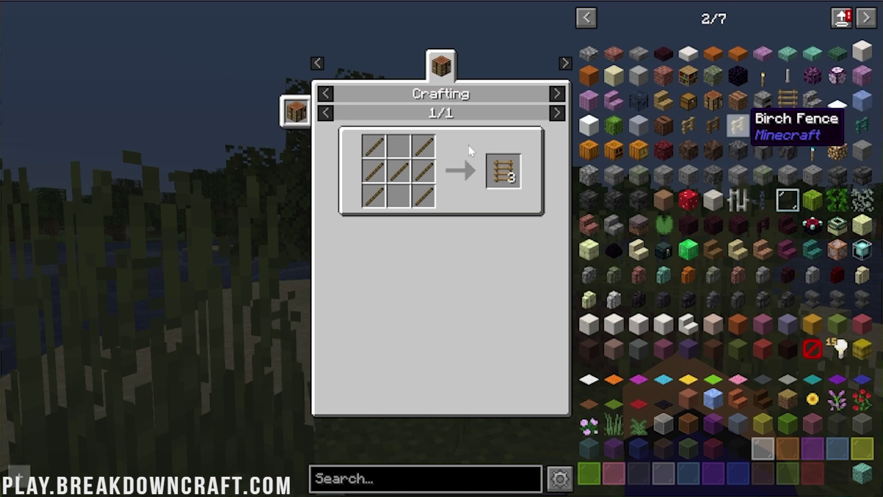
pyautogui.click(421, 170)
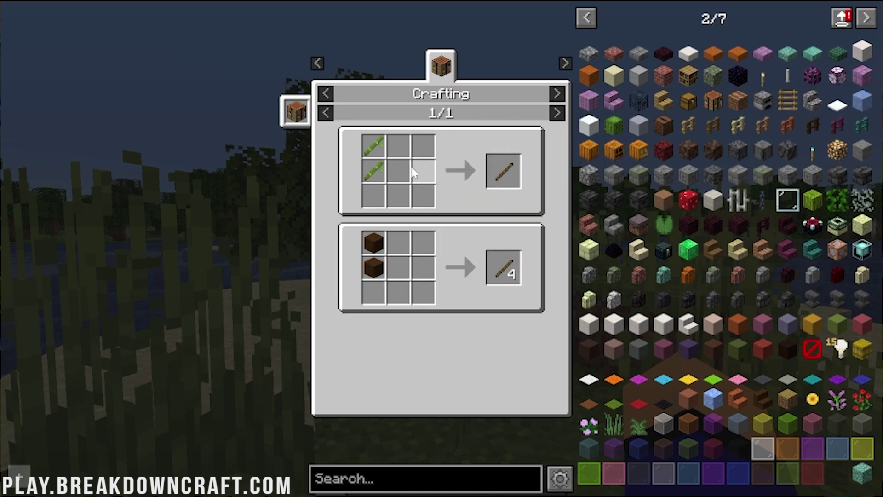